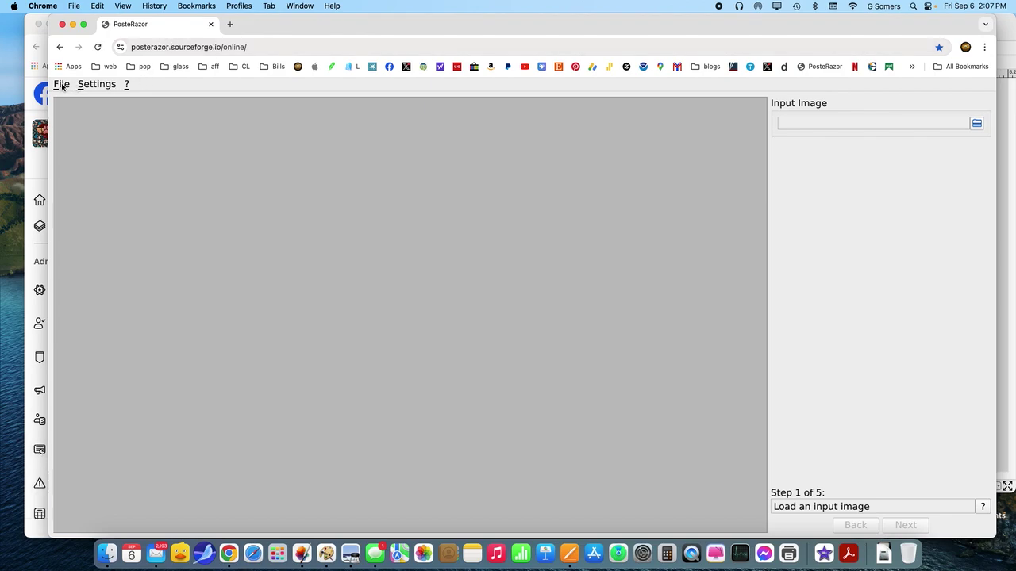
# Switch PosteRazor's measurement units to inches and open the input-image file picker
pyautogui.click(89, 86)
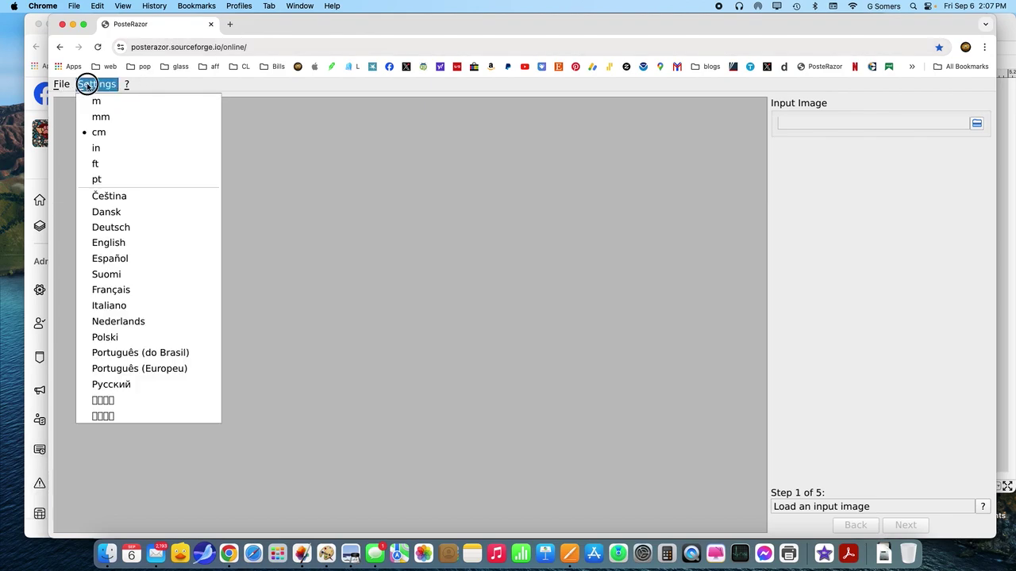
pyautogui.click(114, 153)
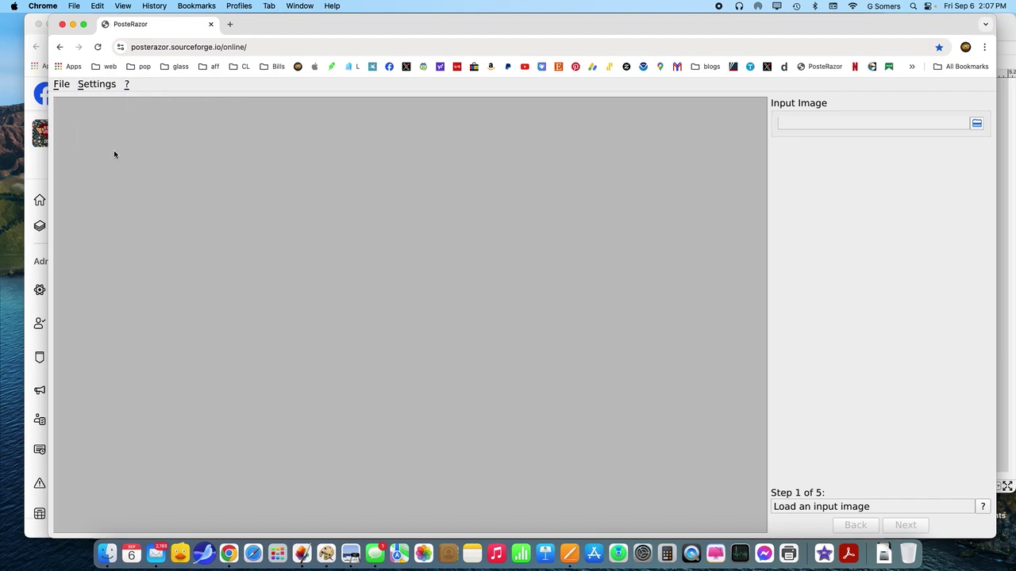
pyautogui.click(62, 85)
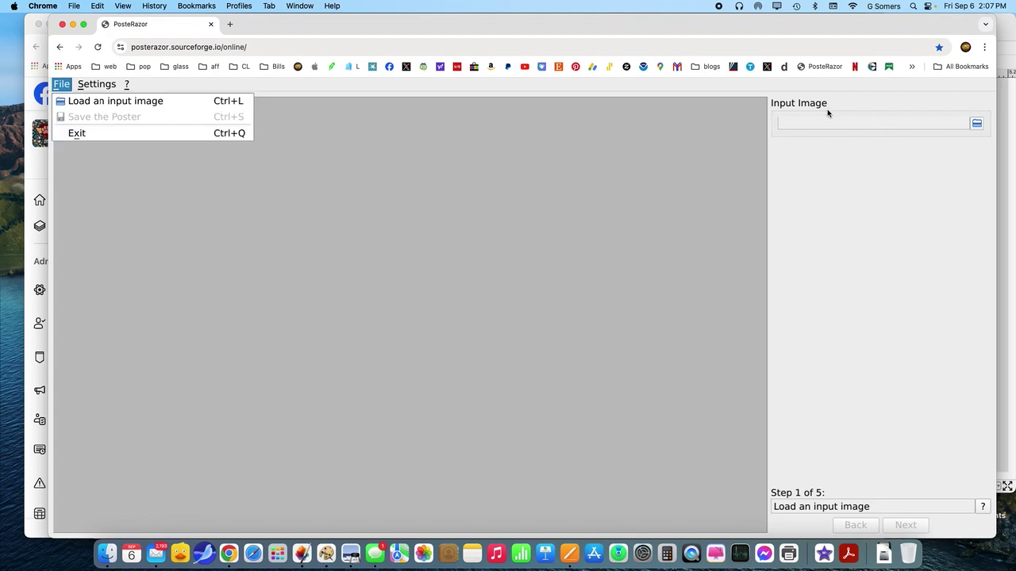
pyautogui.click(905, 120)
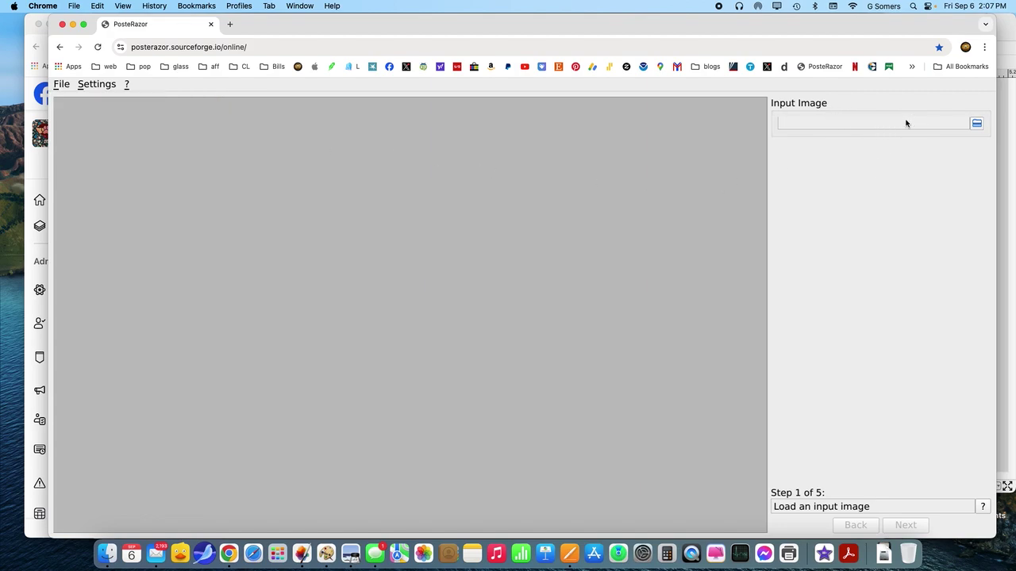
pyautogui.click(975, 124)
pyautogui.click(976, 126)
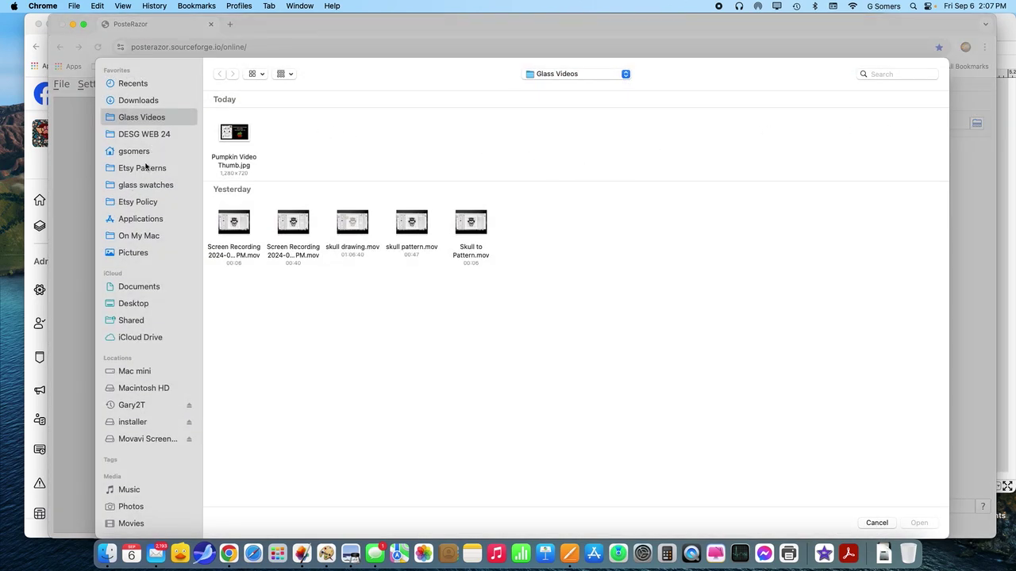
# Go to Etsy Patterns > Art Deco Diamonds and load Art Deco Diamonds.2.jpeg
pyautogui.click(147, 169)
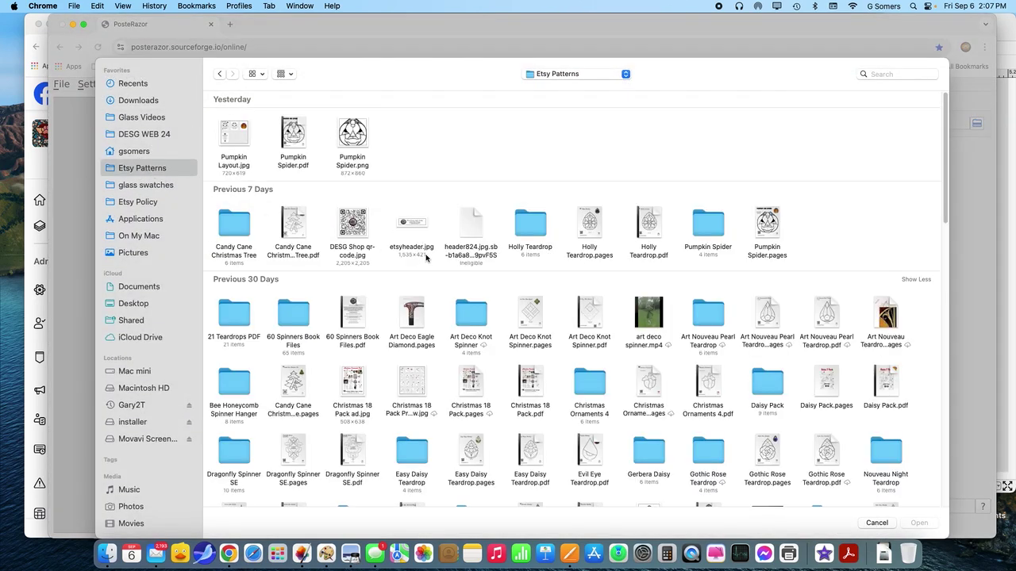
pyautogui.scroll(-5, 427, 255)
pyautogui.scroll(-5, 427, 255)
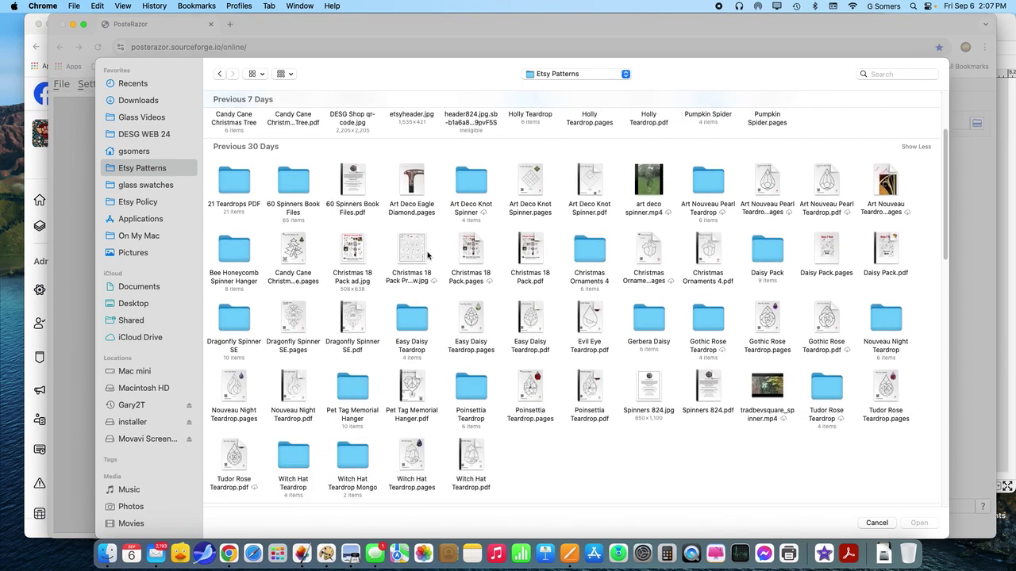
pyautogui.scroll(-3, 427, 255)
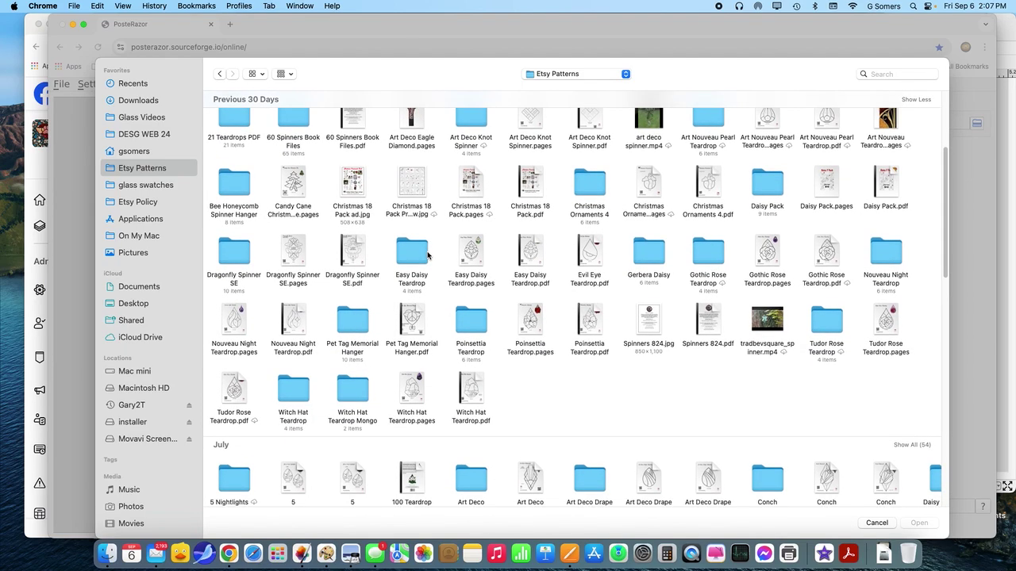
pyautogui.scroll(-3, 427, 255)
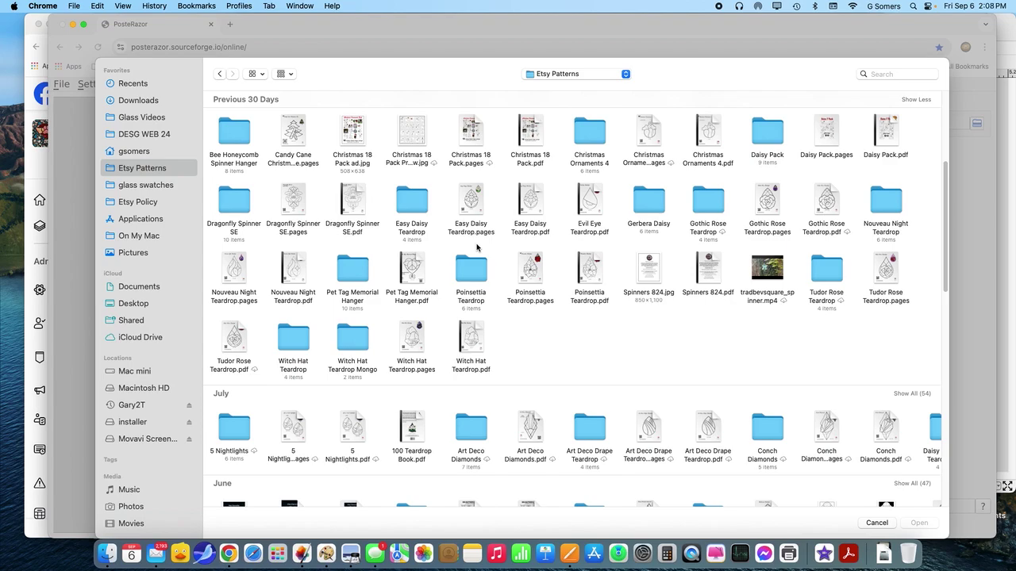
pyautogui.scroll(-1, 554, 267)
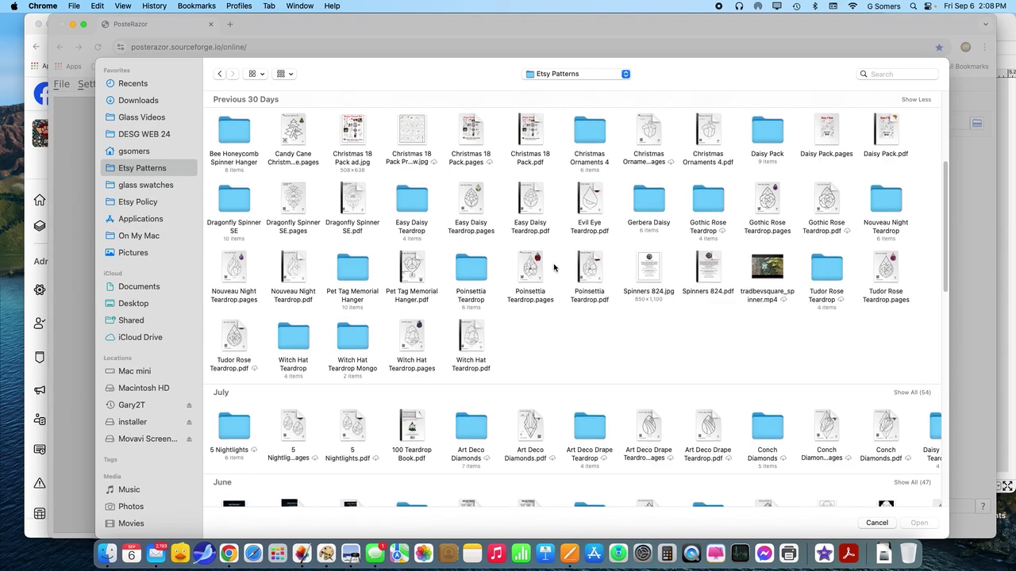
pyautogui.scroll(-2, 554, 267)
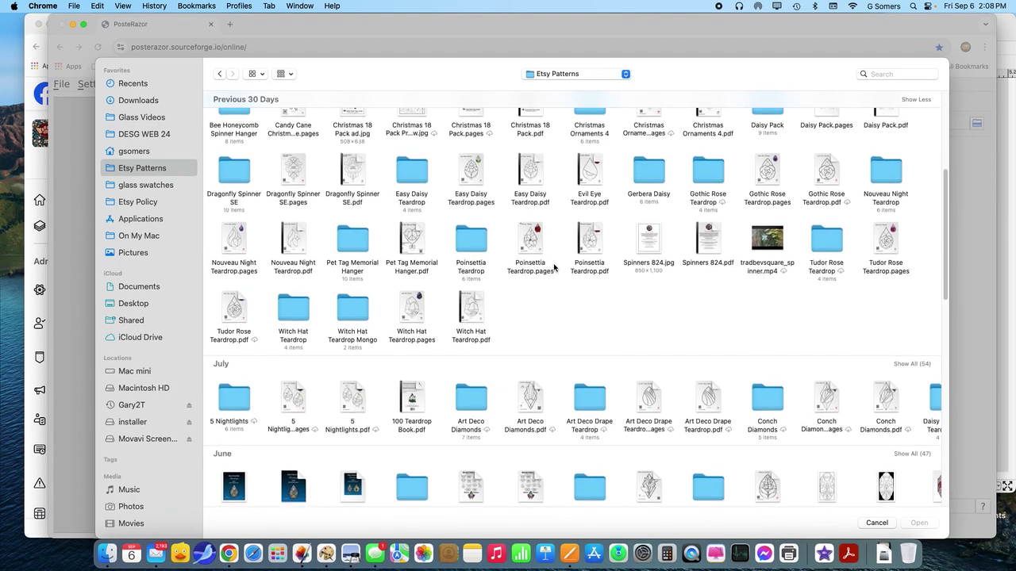
pyautogui.scroll(-1, 554, 267)
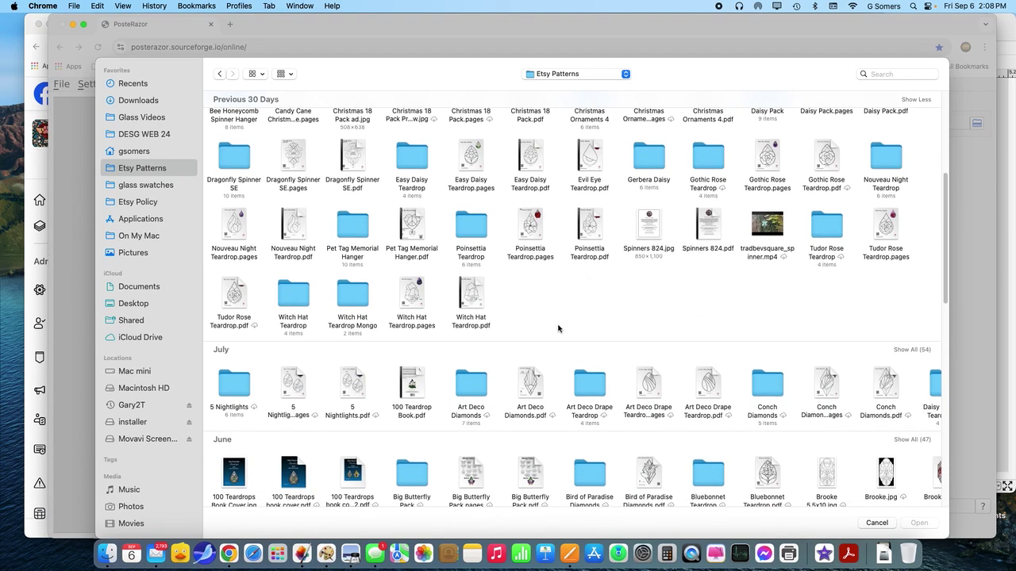
pyautogui.doubleClick(477, 386)
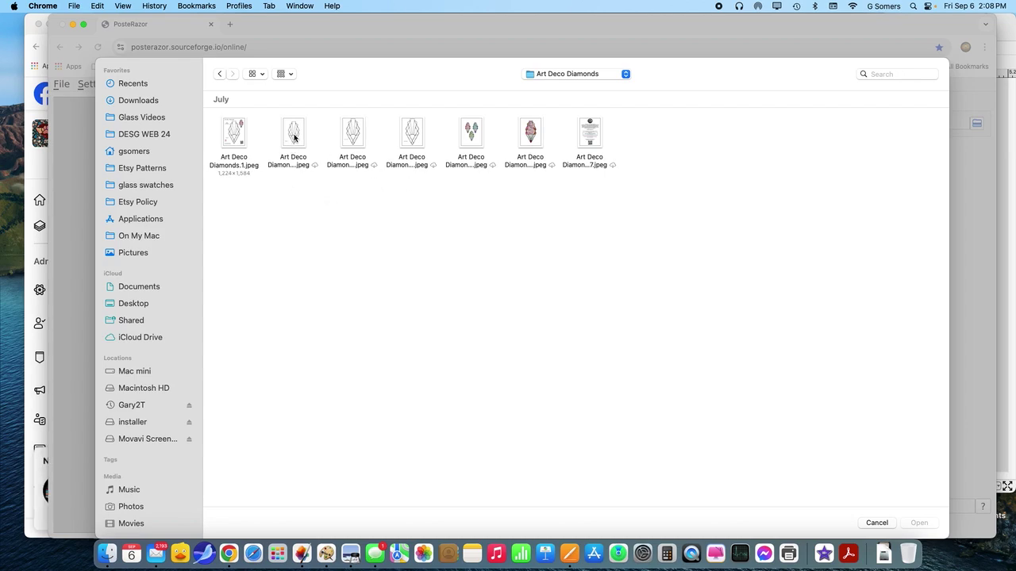
pyautogui.doubleClick(294, 135)
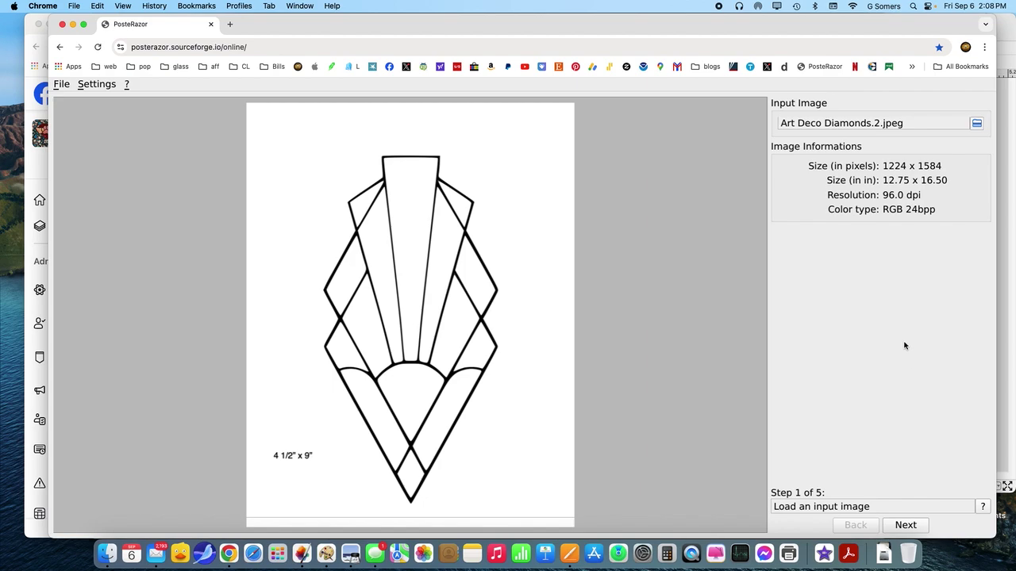
# Advance to the printer paper format step showing DIN A4 portrait
pyautogui.click(906, 526)
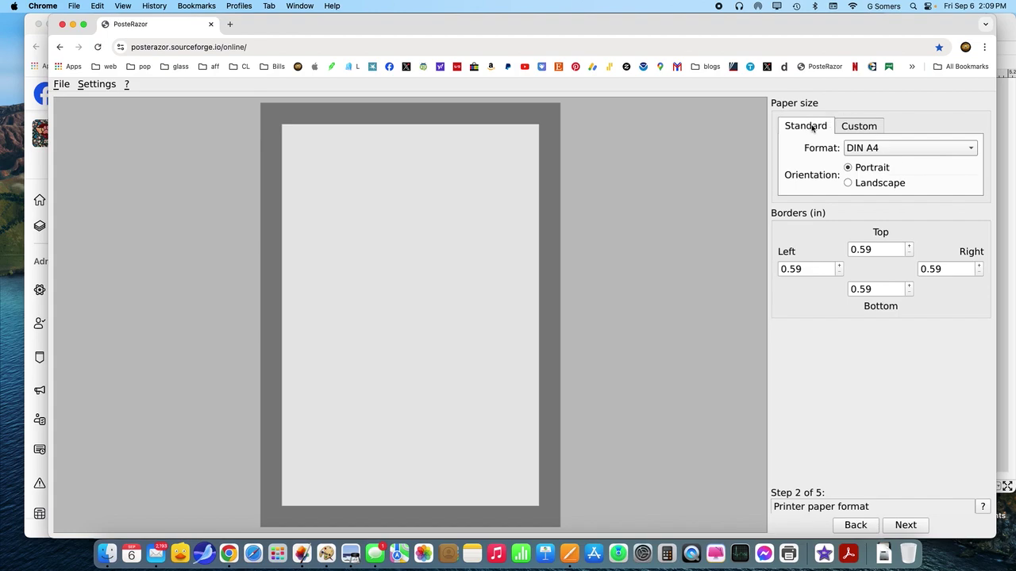
# Try landscape orientation, then return the DIN A4 page to portrait
pyautogui.click(848, 184)
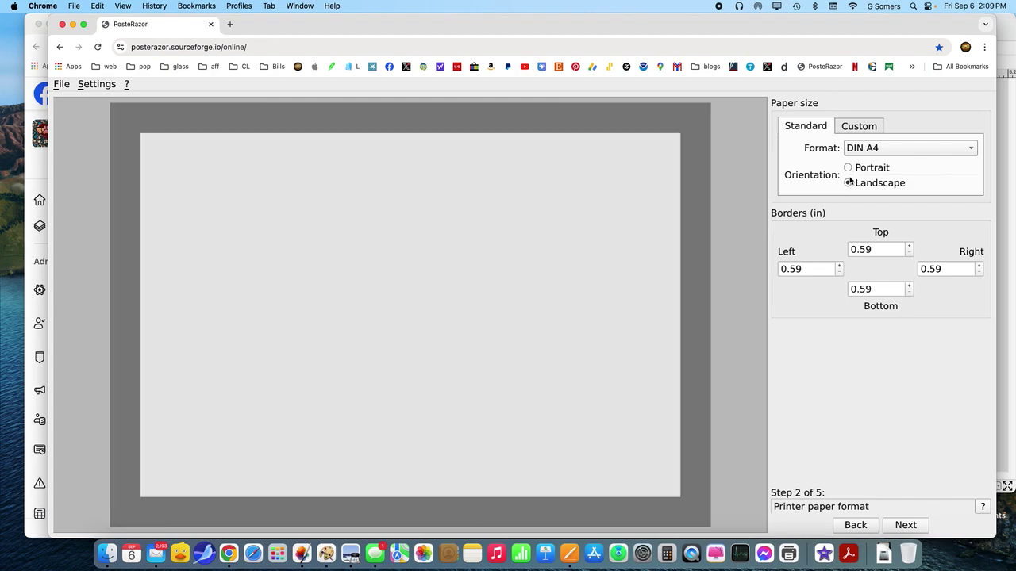
pyautogui.click(848, 167)
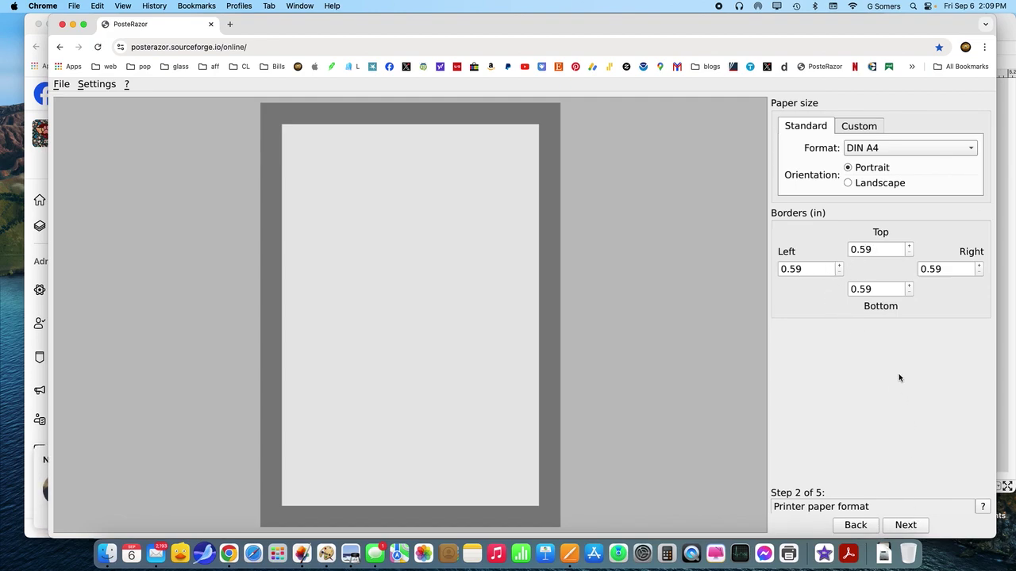
# Change the Top, Left, Right and Bottom borders from 0.59 to 0.5 in
pyautogui.doubleClick(874, 249)
pyautogui.write('.5')
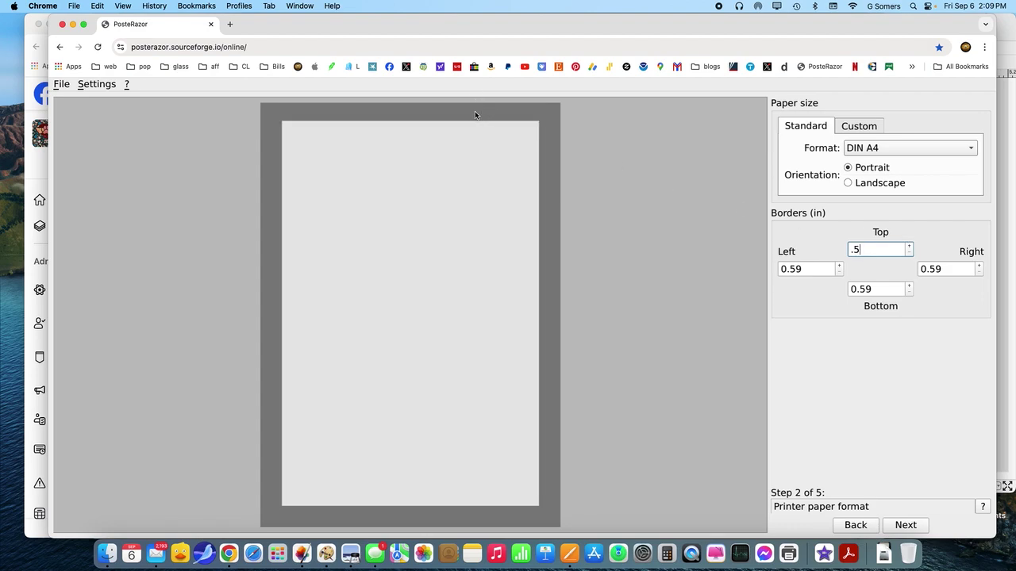
pyautogui.doubleClick(803, 269)
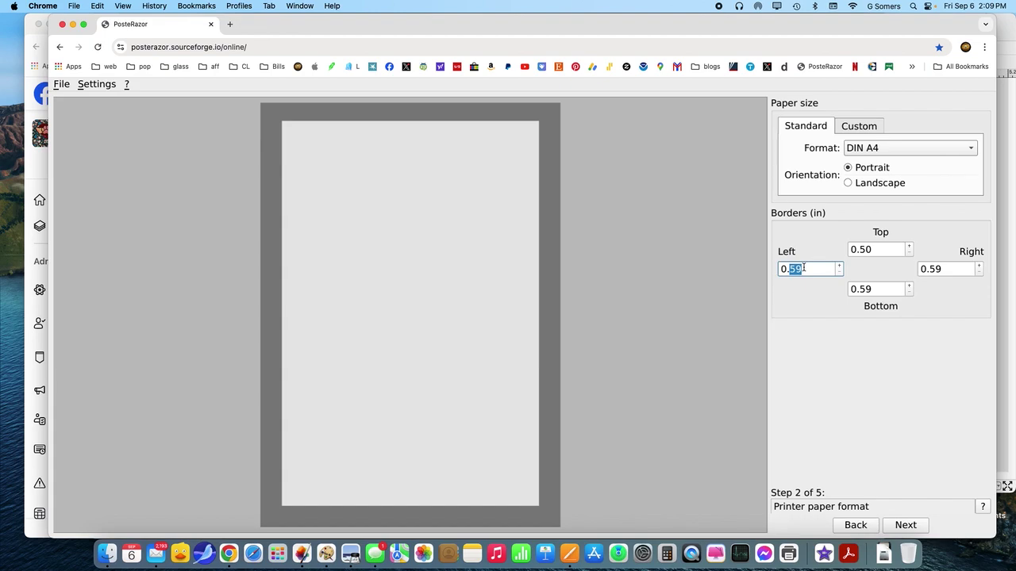
pyautogui.write('5')
pyautogui.click(937, 268)
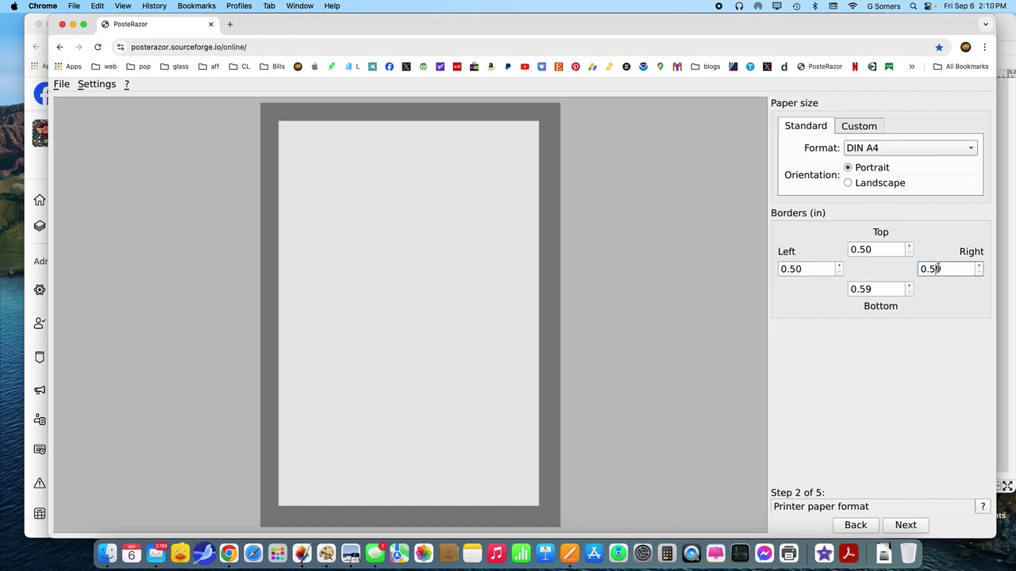
pyautogui.doubleClick(935, 268)
pyautogui.write('5')
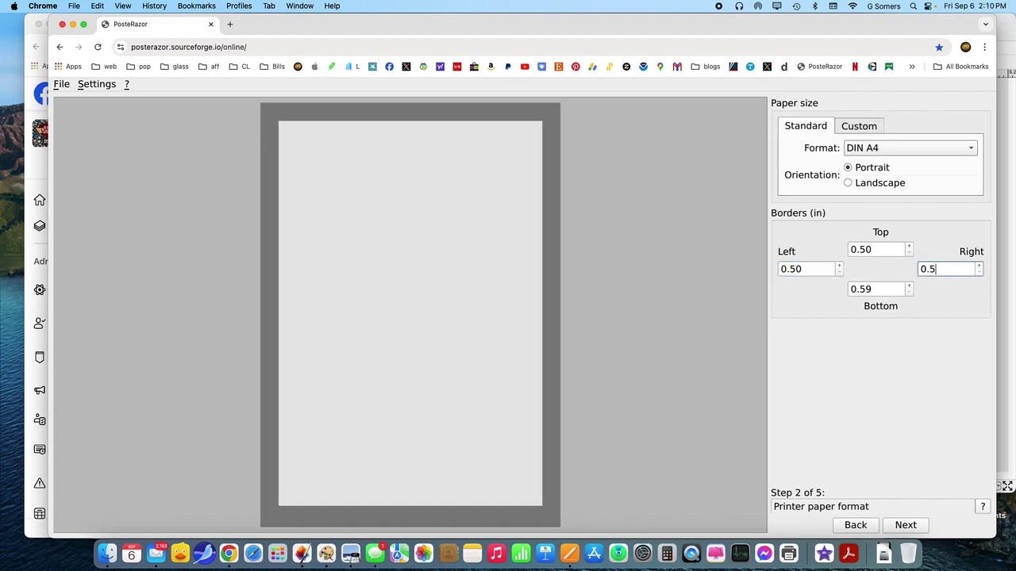
pyautogui.doubleClick(884, 290)
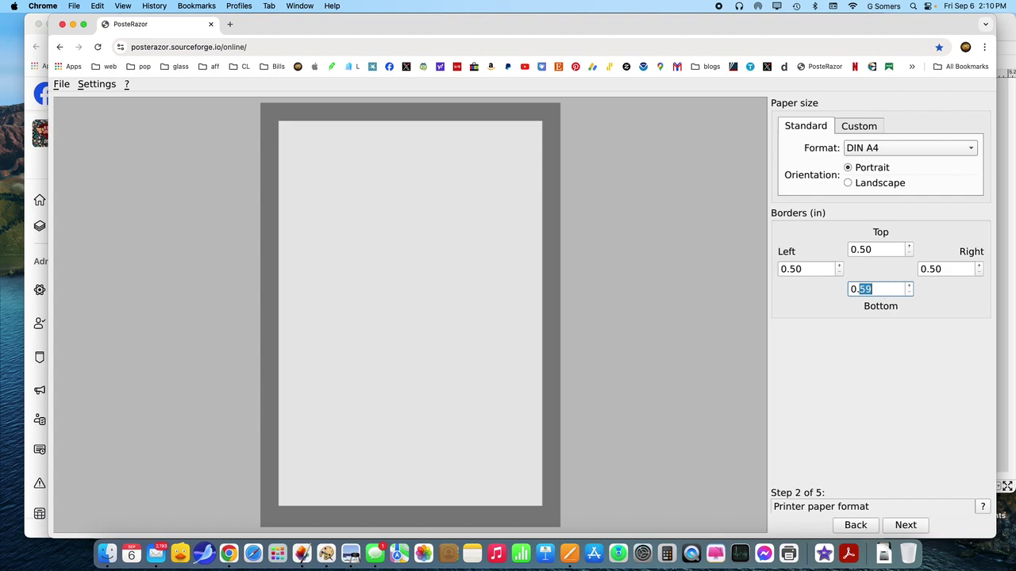
pyautogui.write('5')
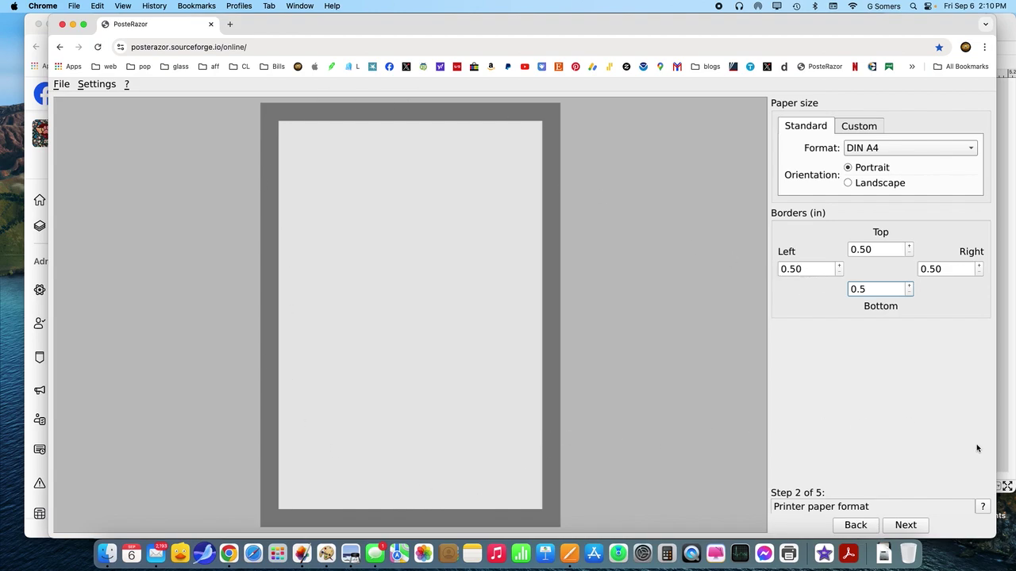
# Keep the default tile overlap and reach final poster size with absolute sizing selected
pyautogui.click(905, 527)
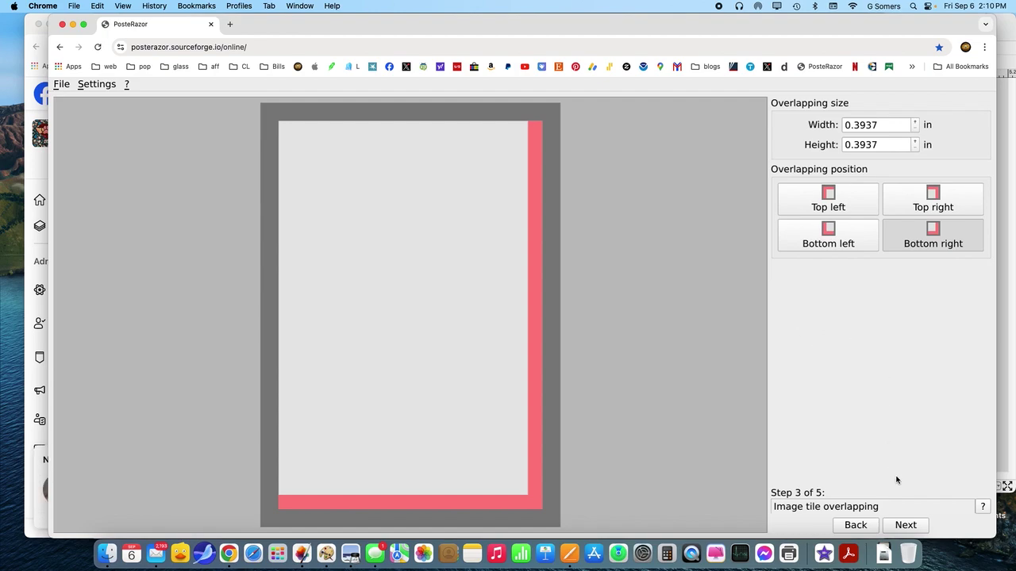
pyautogui.click(907, 527)
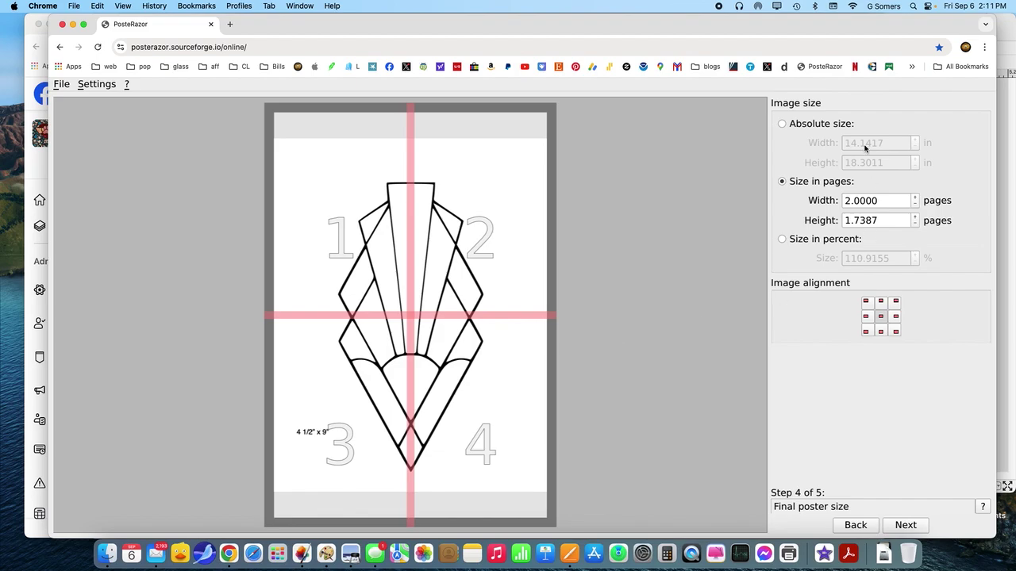
pyautogui.click(782, 124)
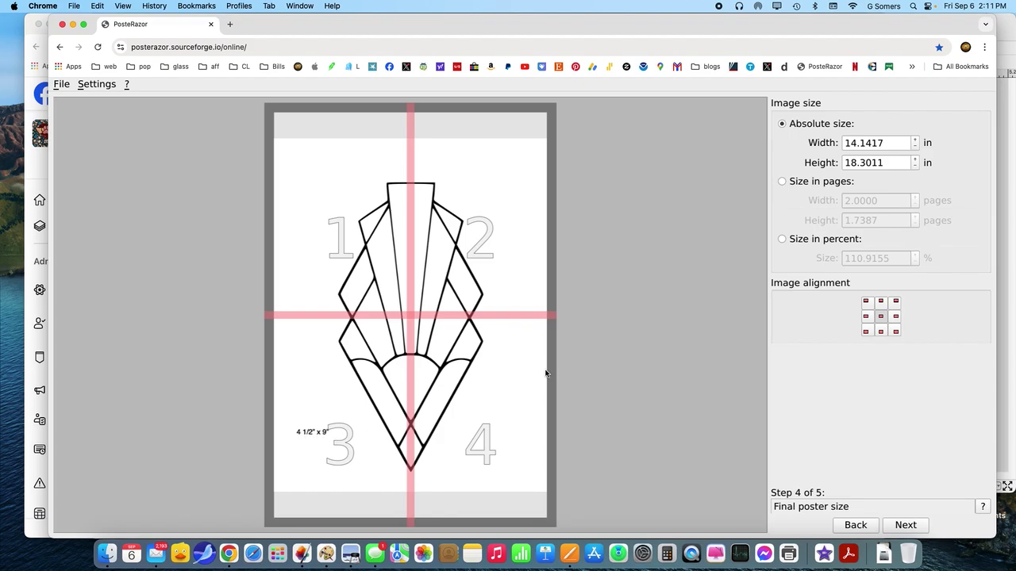
# Scale the poster to 150 percent (19.125 x 24.75 in), then reselect absolute size
pyautogui.click(782, 241)
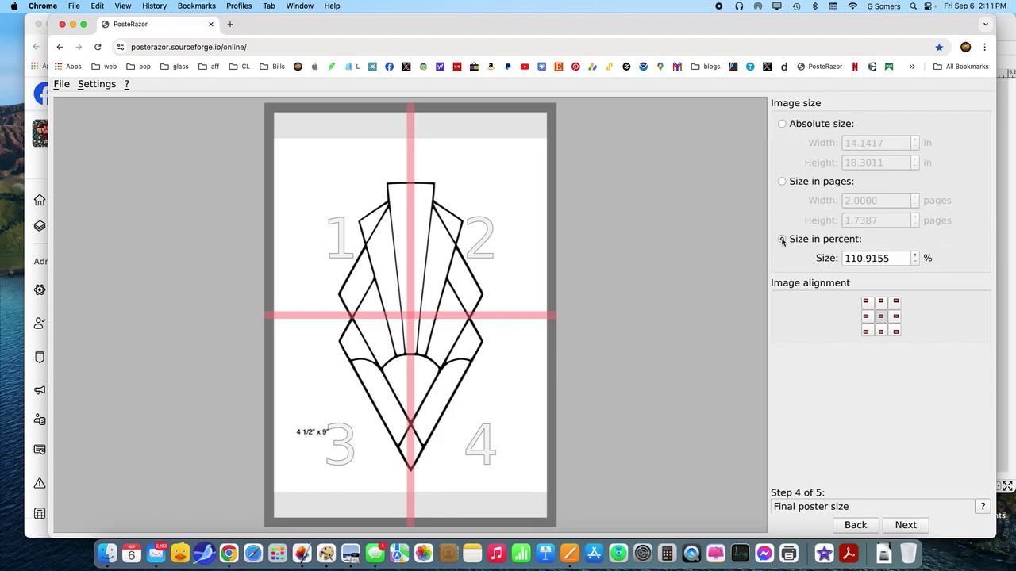
pyautogui.moveTo(844, 258); pyautogui.dragTo(856, 258)
pyautogui.tripleClick(856, 258)
pyautogui.write('150')
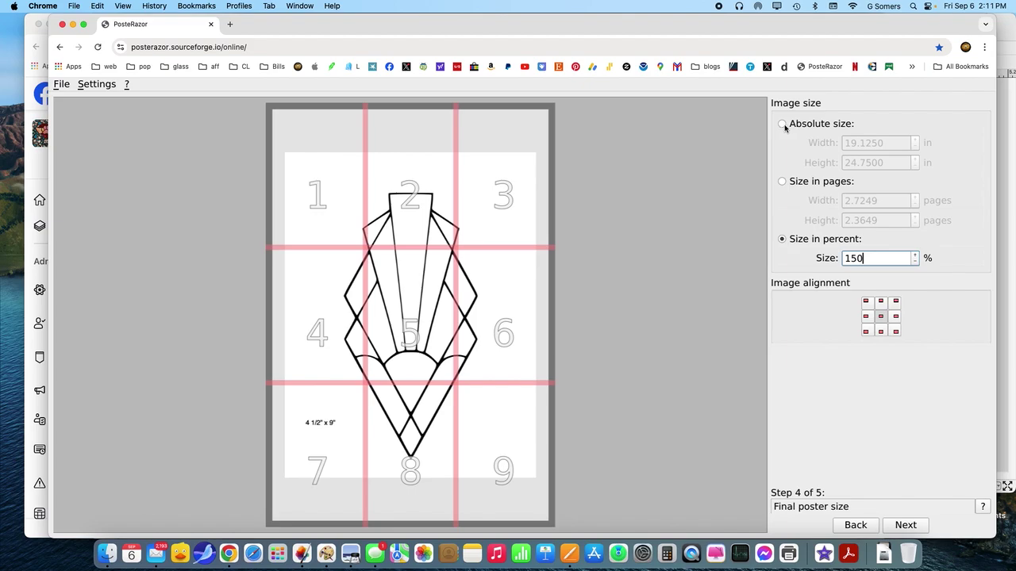
pyautogui.click(783, 125)
# Set the poster height to 18 in, giving 13.9091 in width, and continue to saving
pyautogui.tripleClick(861, 143)
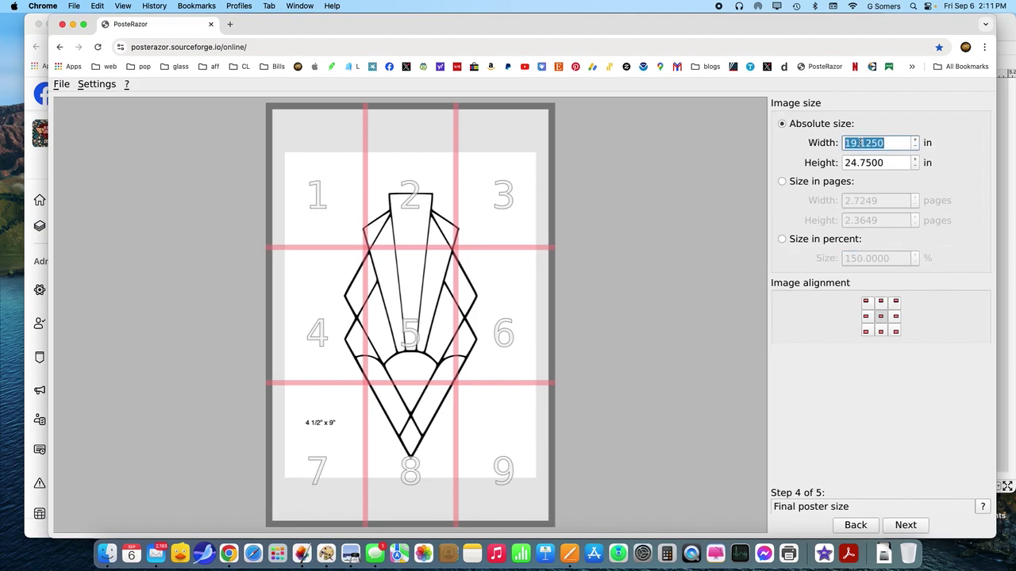
pyautogui.write('17')
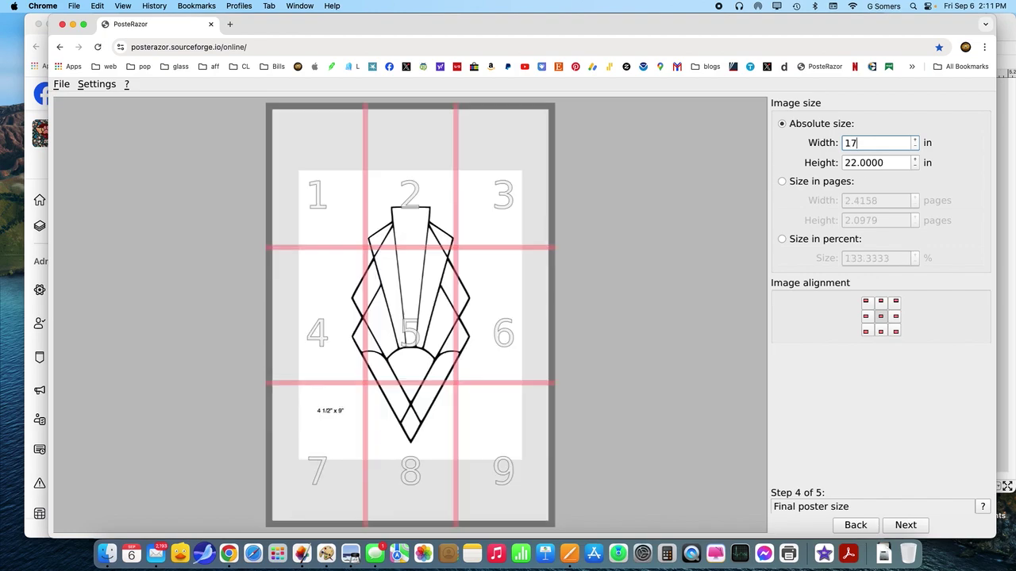
pyautogui.tripleClick(869, 162)
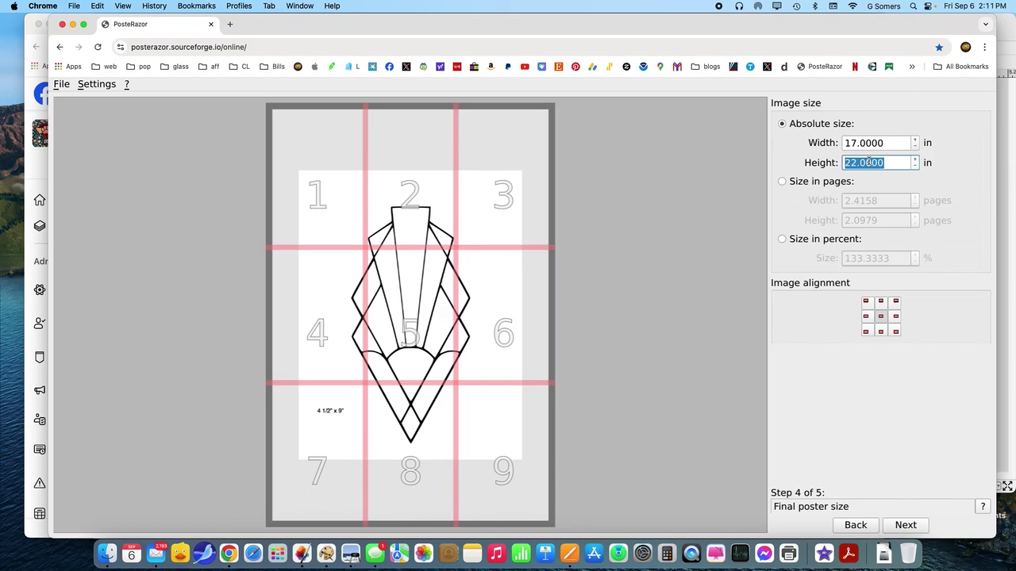
pyautogui.write('22')
pyautogui.doubleClick(880, 162)
pyautogui.write('18')
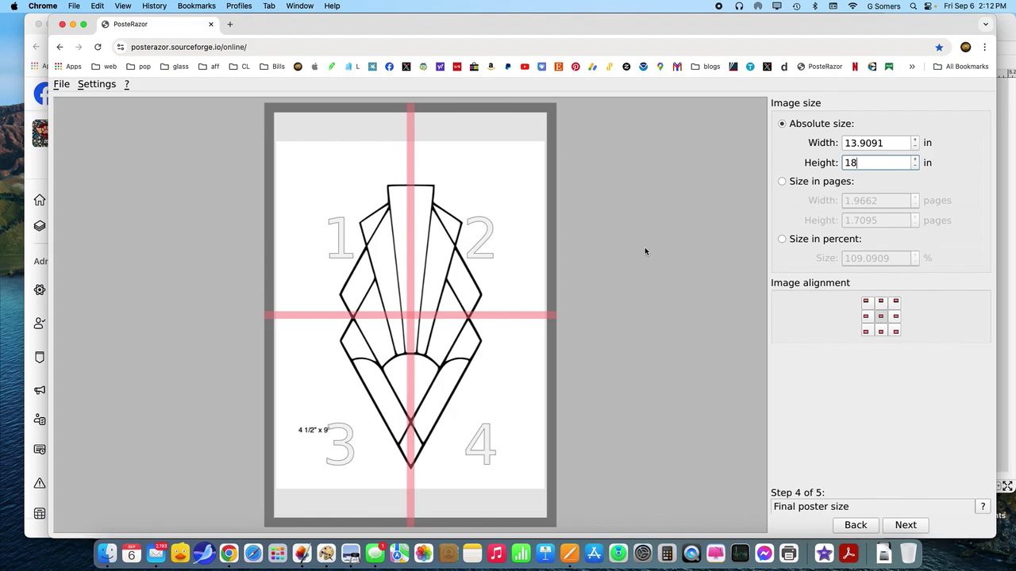
pyautogui.doubleClick(863, 164)
pyautogui.click(909, 524)
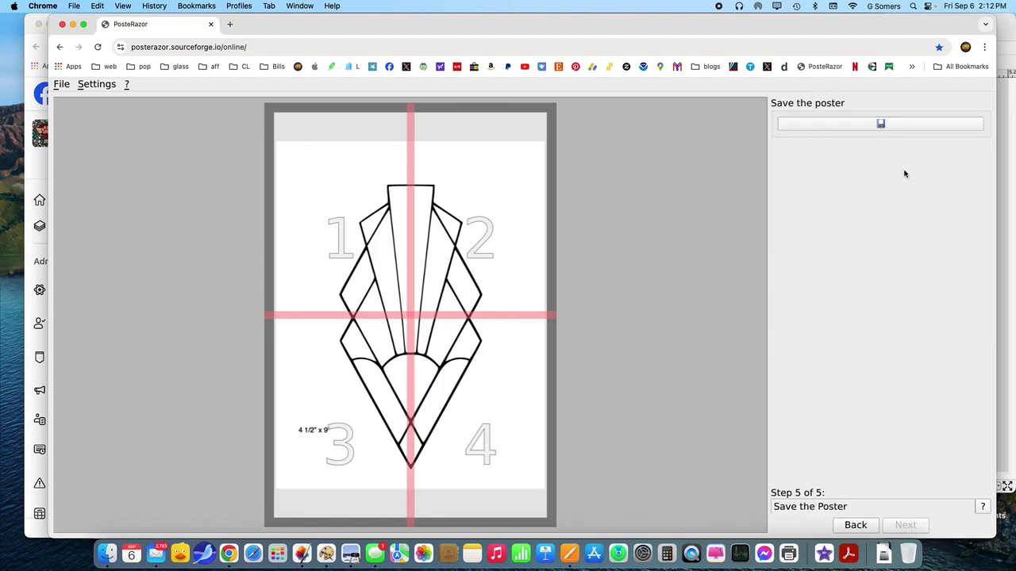
# Export the four-page poster to Art Deco Diamonds.pdf with the save button
pyautogui.click(877, 125)
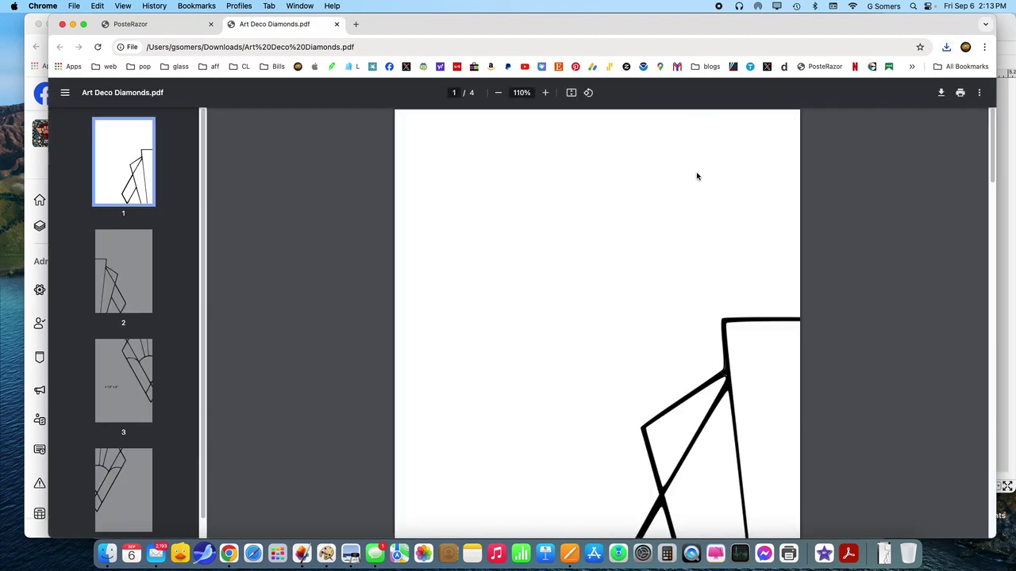
# Scroll through PDF pages 1–4 and back, then return to PosteRazor
pyautogui.scroll(-10, 697, 172)
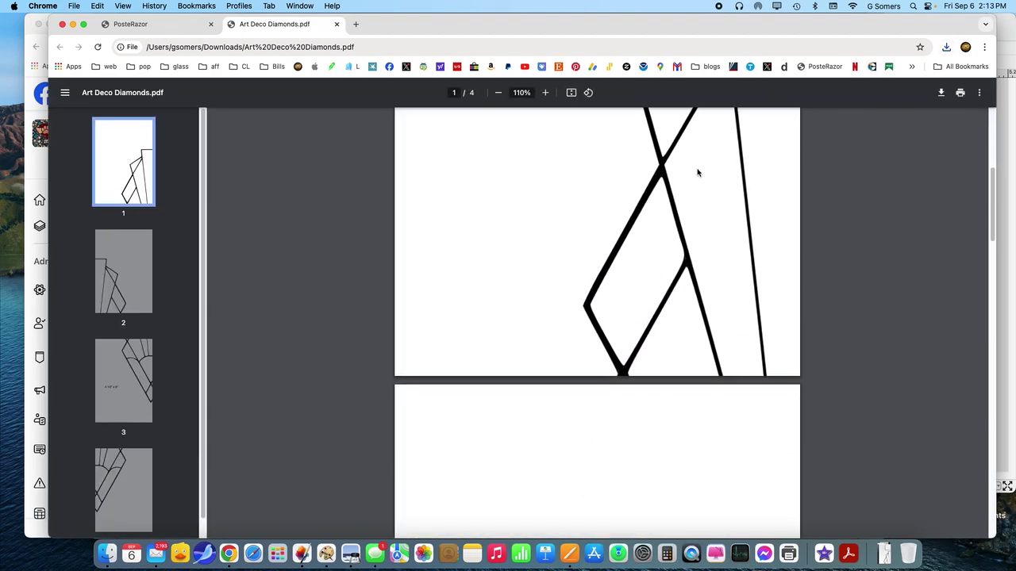
pyautogui.scroll(-5, 698, 172)
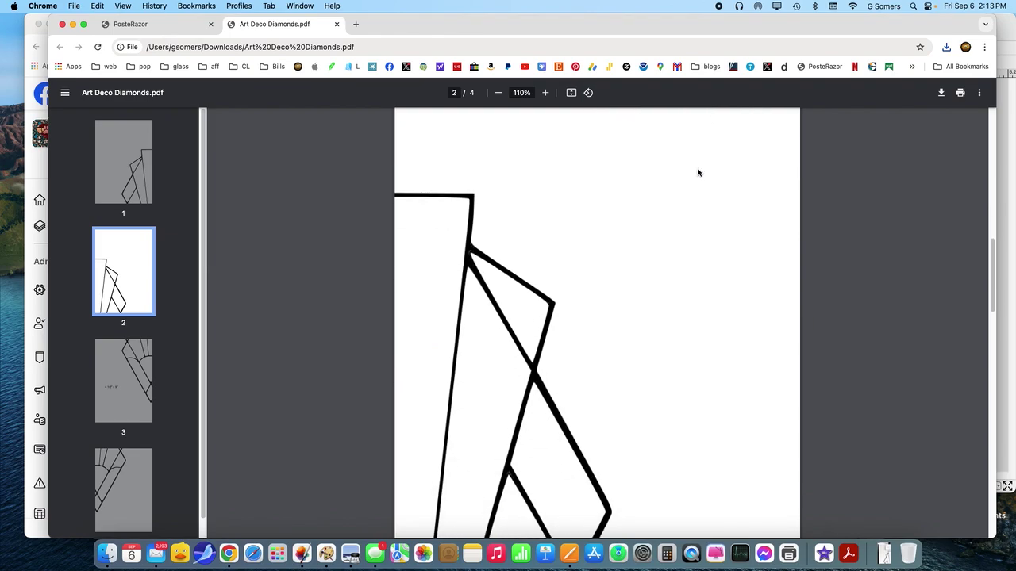
pyautogui.scroll(-8, 698, 172)
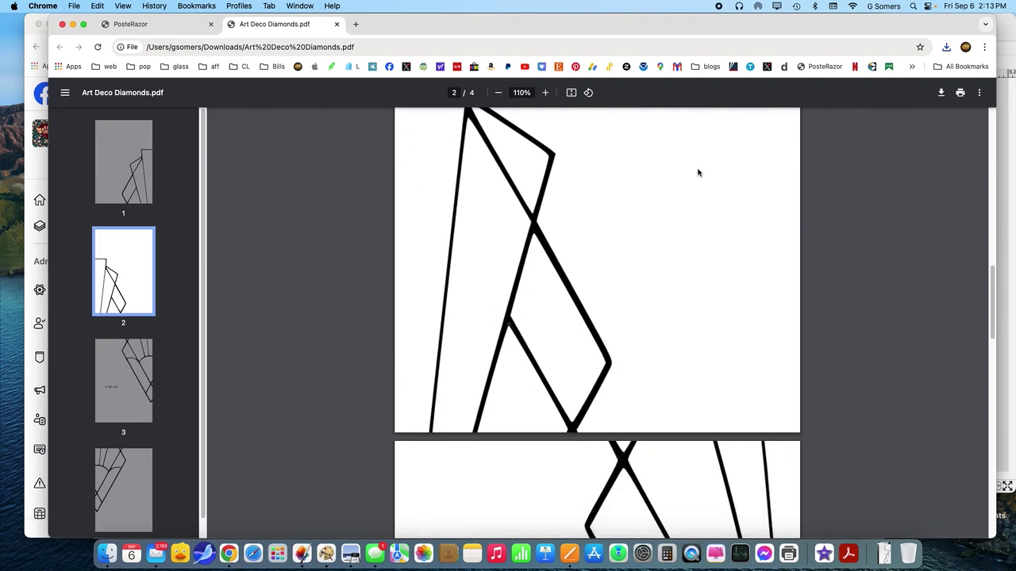
pyautogui.scroll(-10, 698, 172)
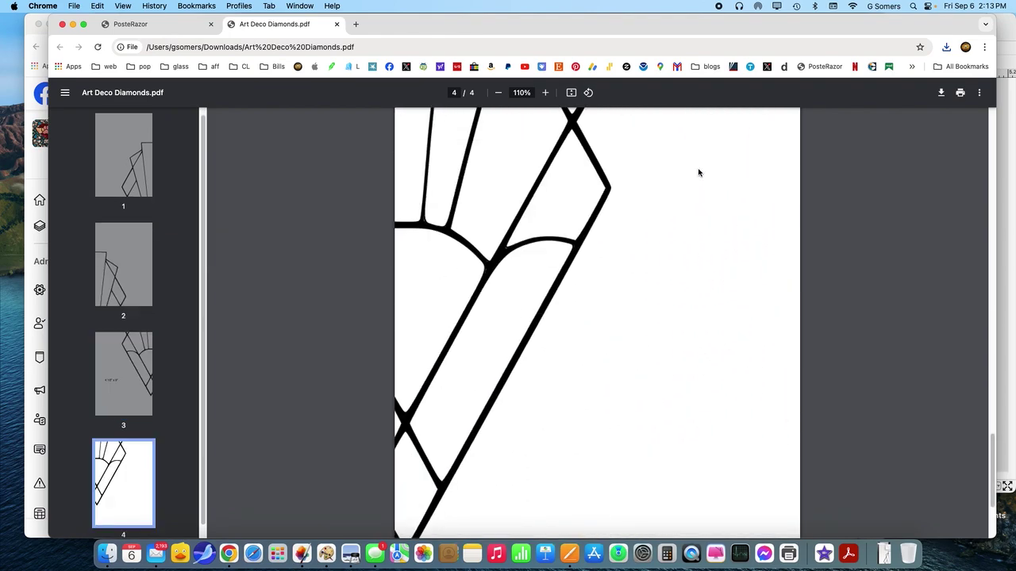
pyautogui.scroll(-3, 698, 172)
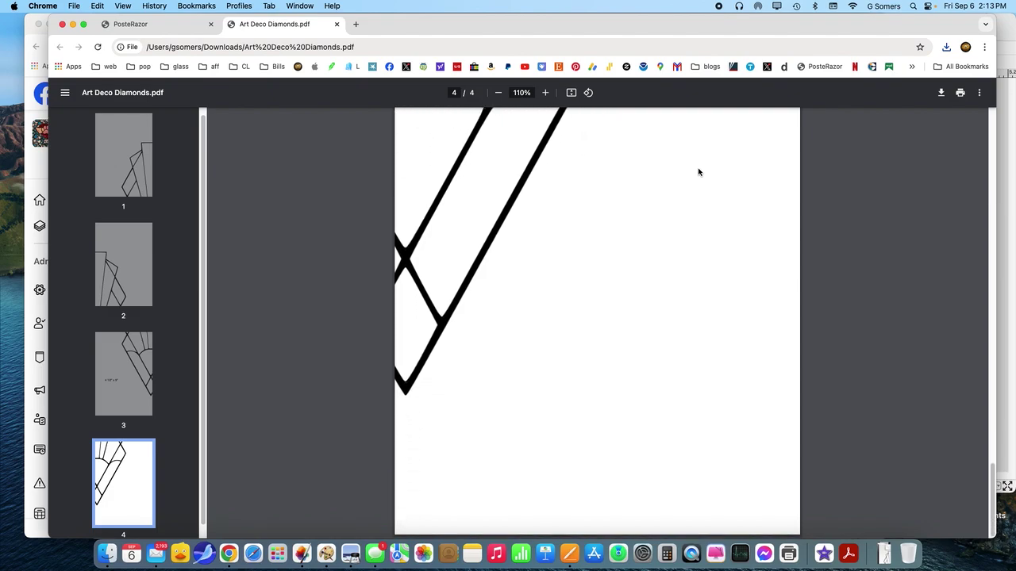
pyautogui.scroll(10, 680, 224)
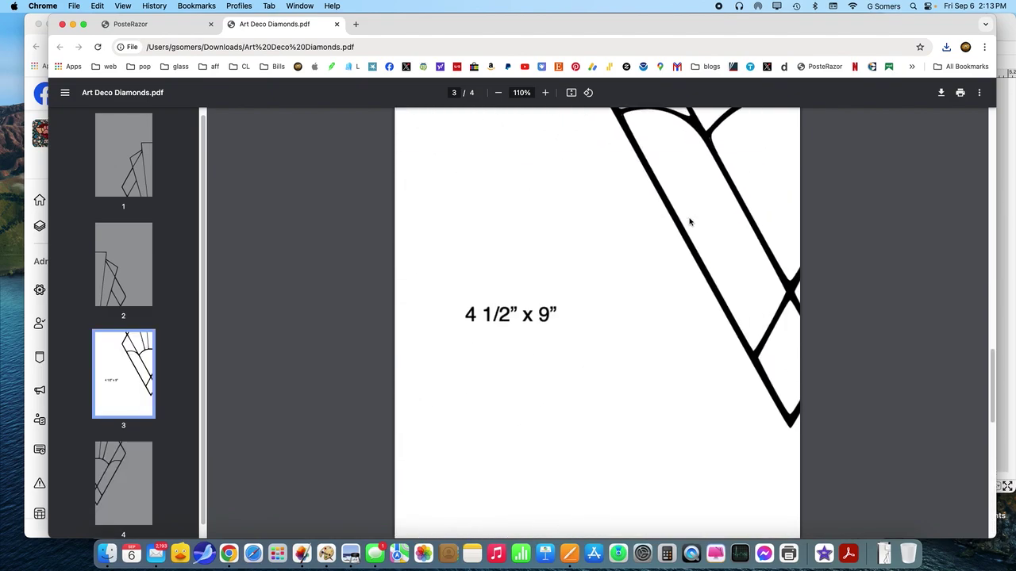
pyautogui.scroll(-5, 689, 220)
pyautogui.scroll(10, 689, 221)
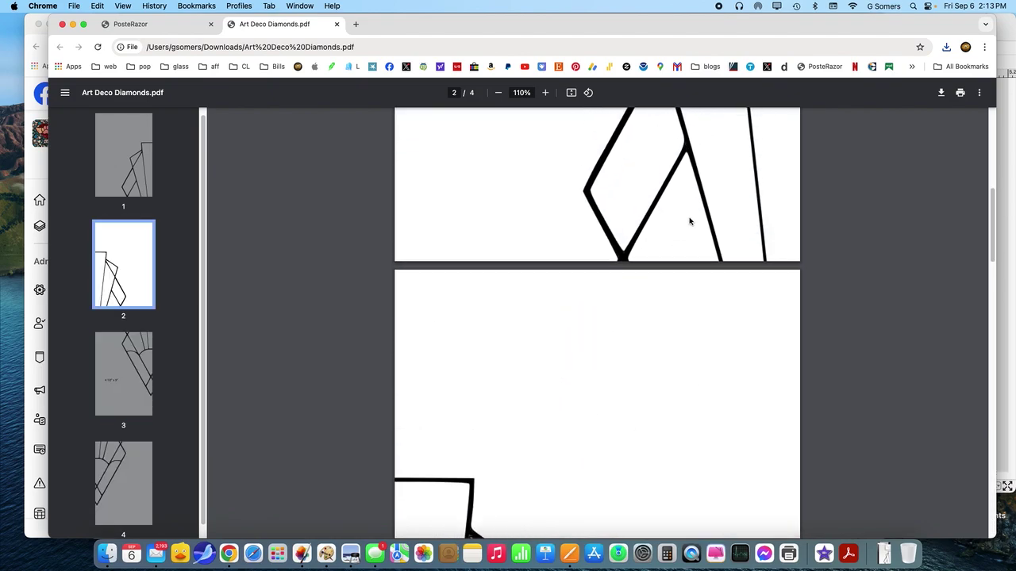
pyautogui.scroll(3, 690, 221)
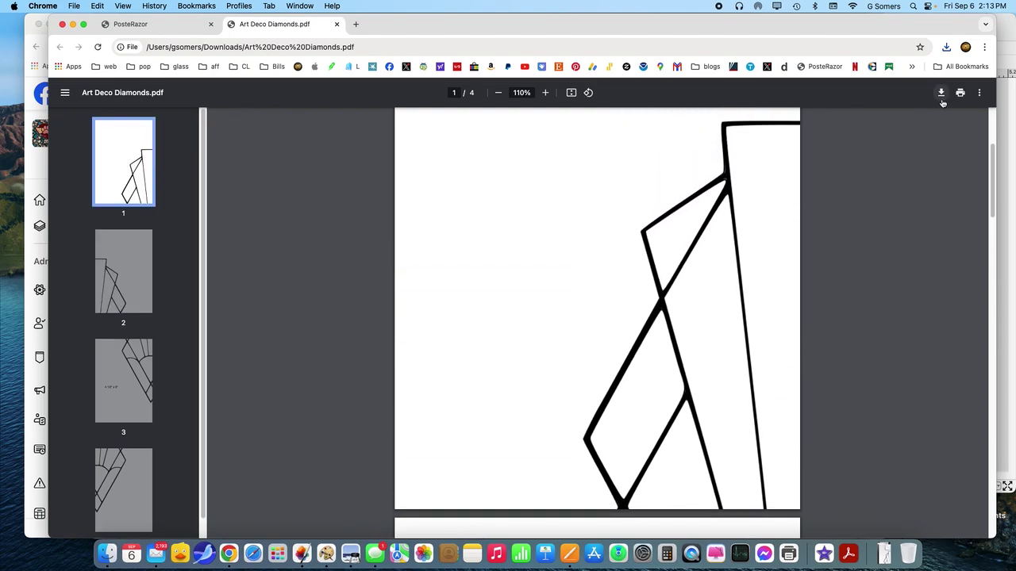
pyautogui.click(169, 24)
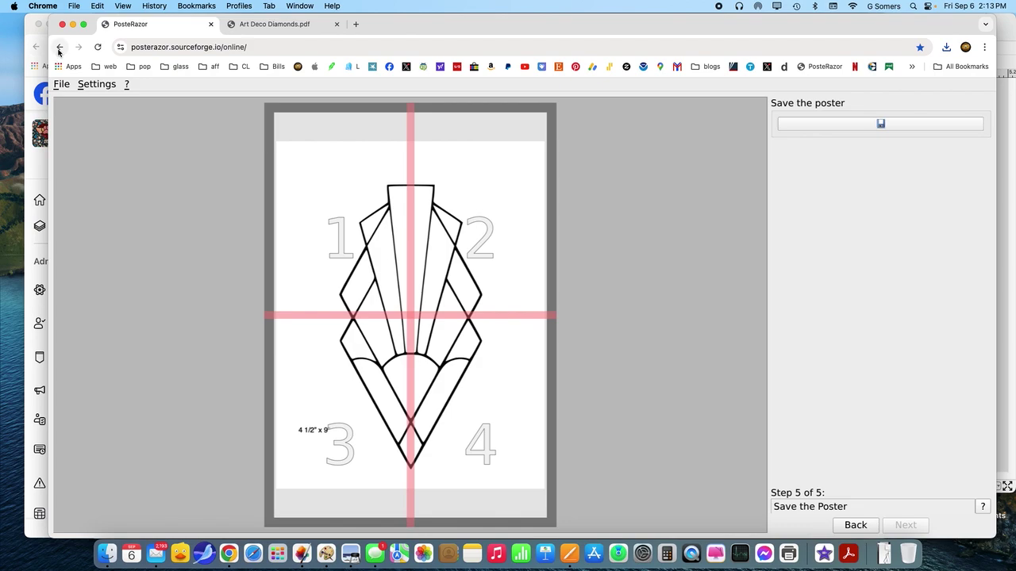
# Change the poster width to 10 in (10 x 12.9412 in, 78.43%) and return to the save step
pyautogui.click(862, 526)
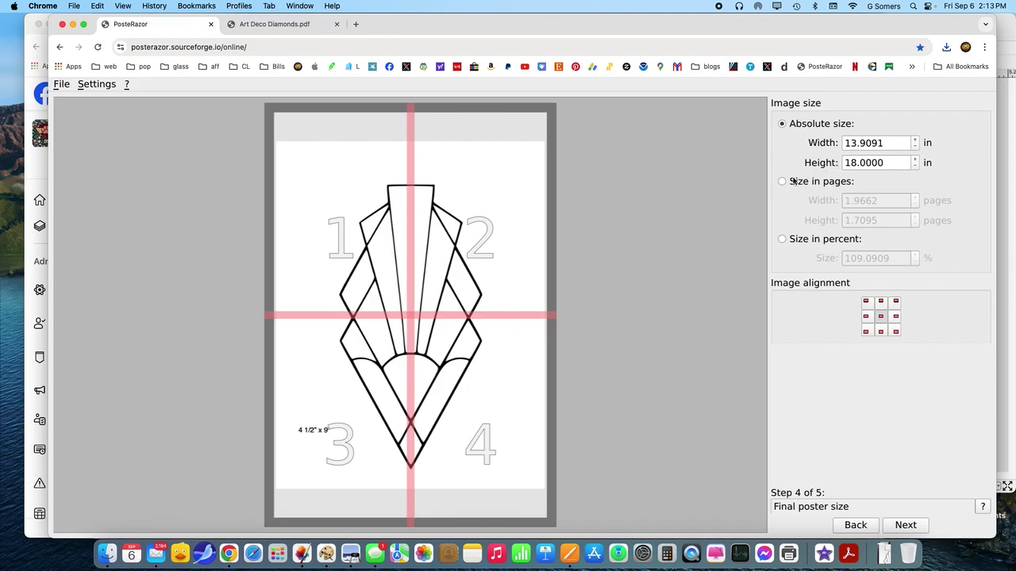
pyautogui.doubleClick(867, 144)
pyautogui.write('10')
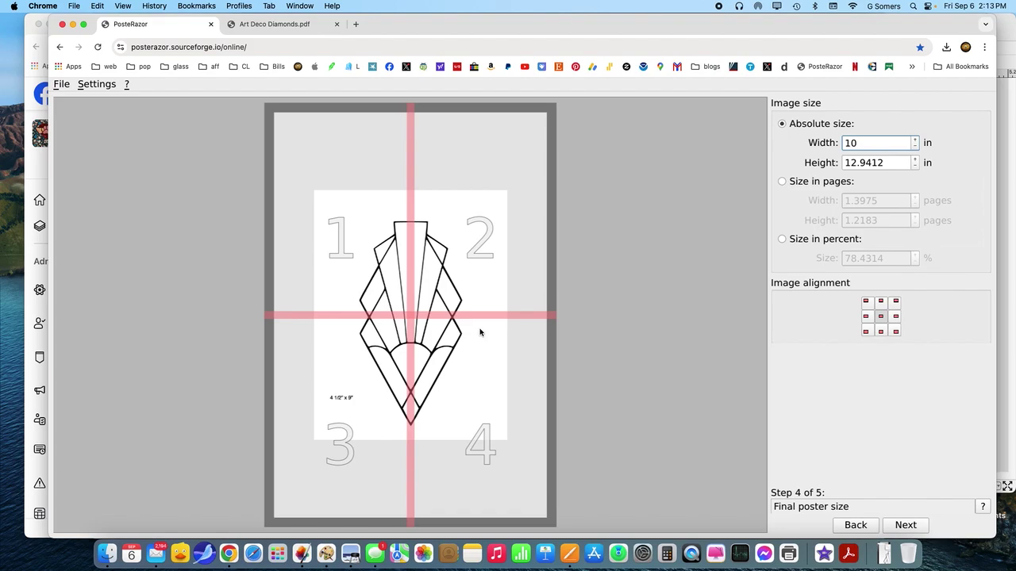
pyautogui.click(909, 525)
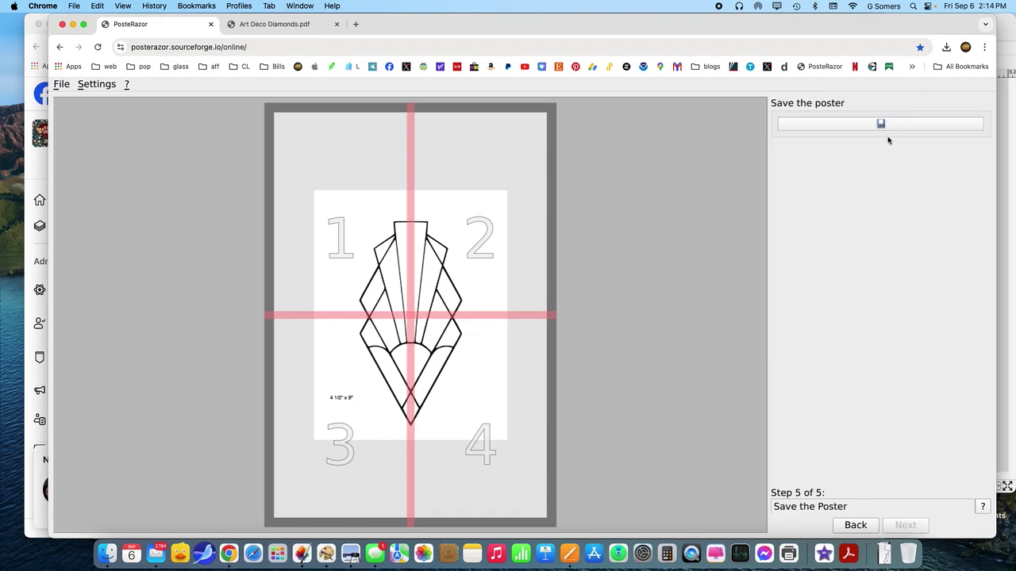
# Save the resized poster as Art Deco Diamonds (1).pdf and check it in the Downloads stack
pyautogui.click(880, 125)
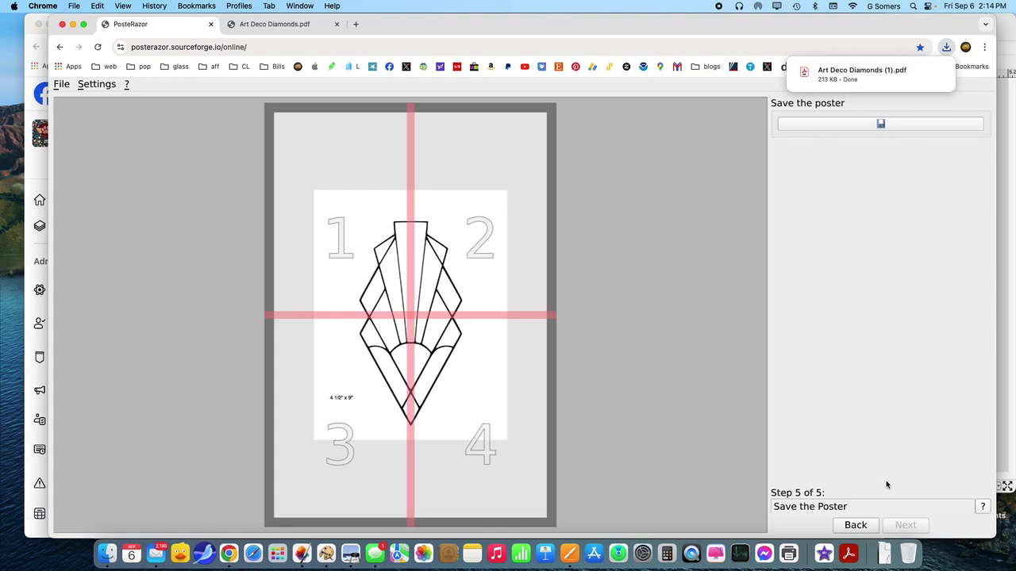
pyautogui.click(887, 550)
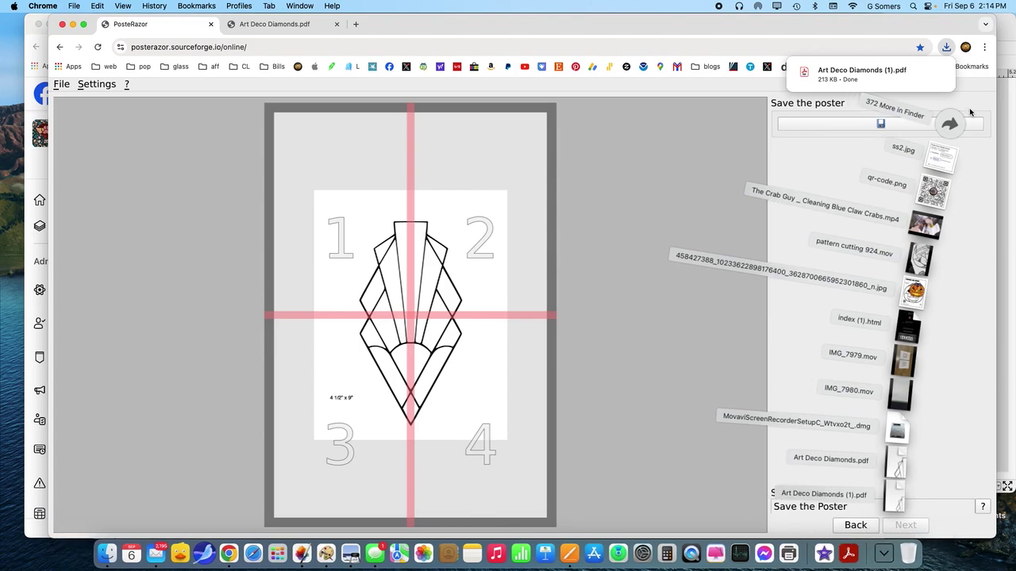
pyautogui.click(756, 120)
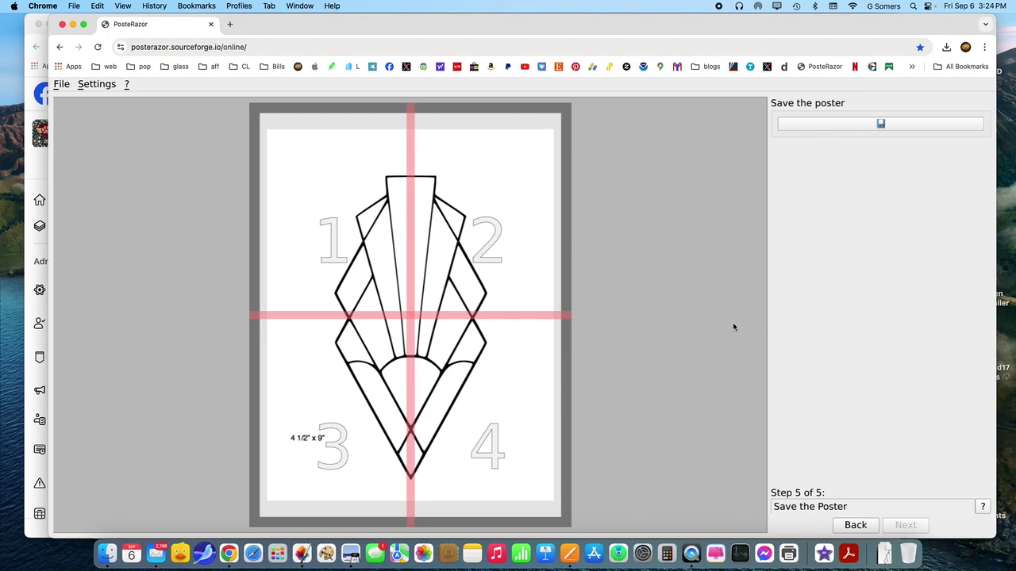
# Open Art Deco Diamonds.pdf from Chrome's download history and view pages 2 and 3
pyautogui.click(984, 49)
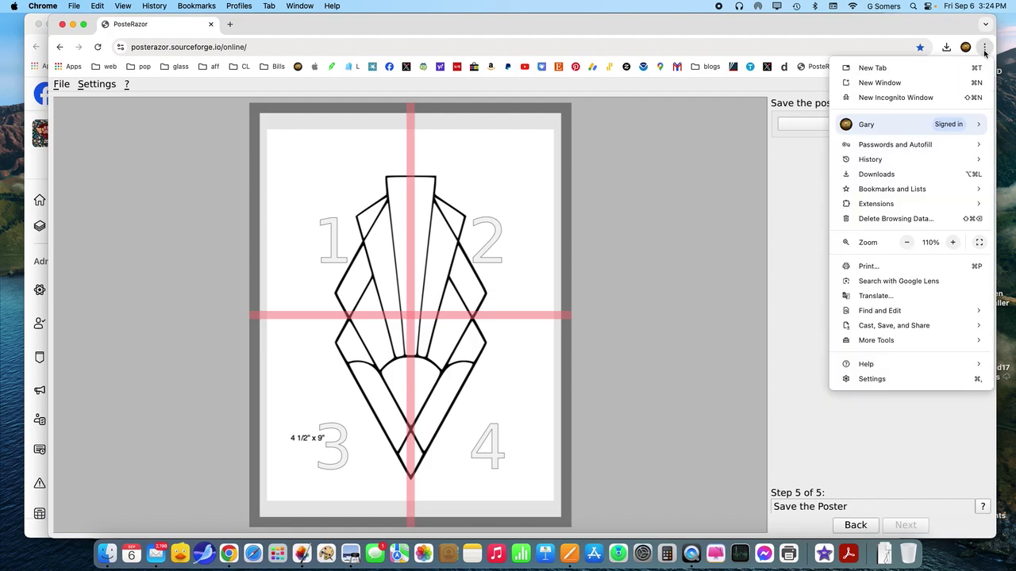
pyautogui.click(897, 176)
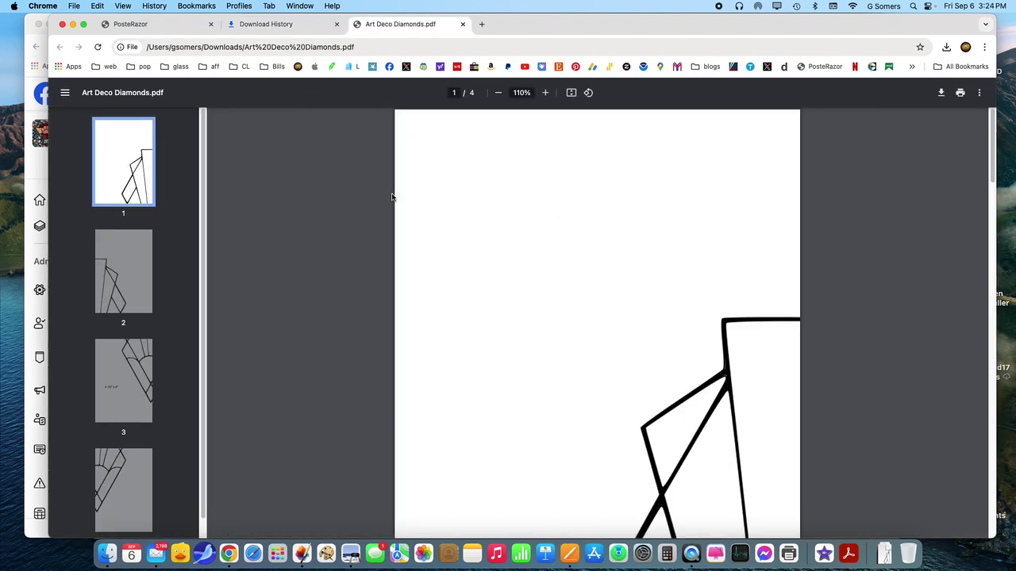
pyautogui.scroll(-1, 129, 176)
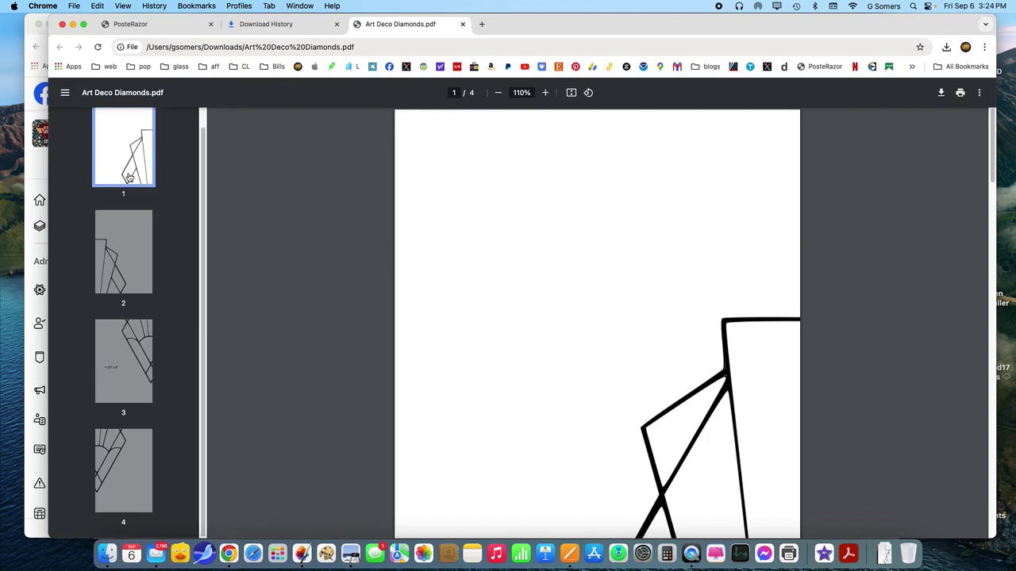
pyautogui.scroll(1, 115, 280)
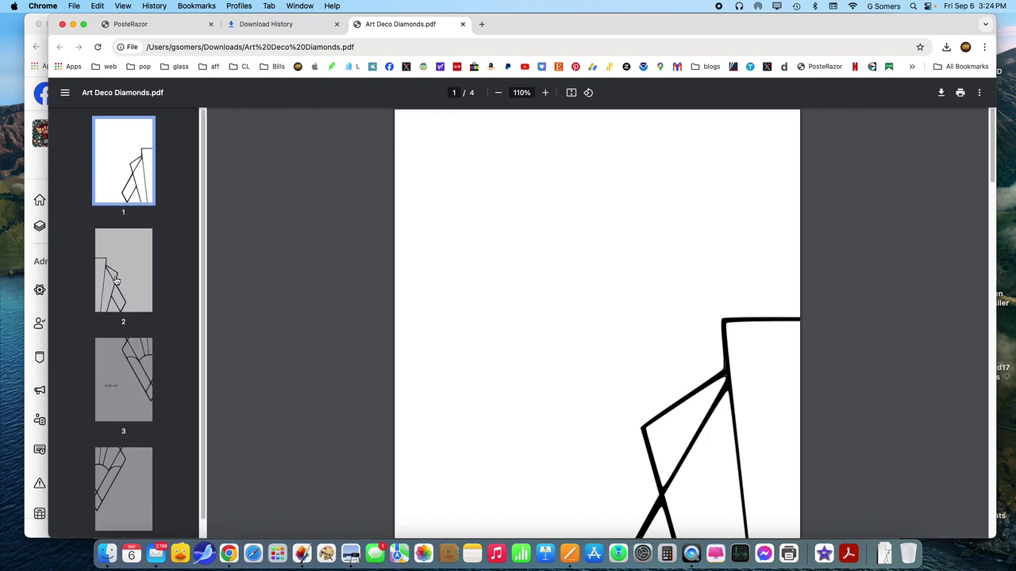
pyautogui.click(120, 284)
pyautogui.click(133, 382)
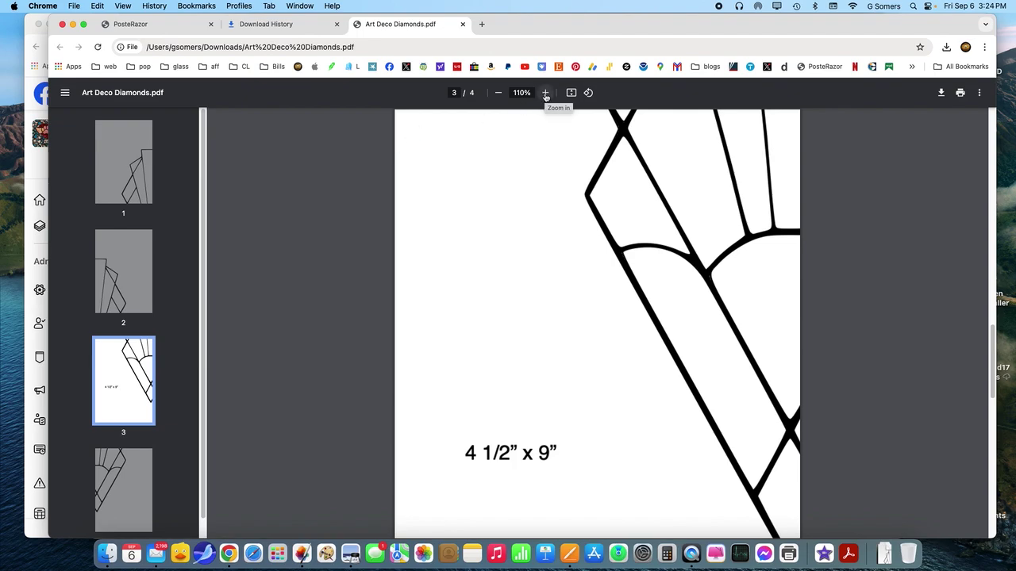
# Check the PDF at 110% and 100% zoom, then bring up its print dialog
pyautogui.click(497, 92)
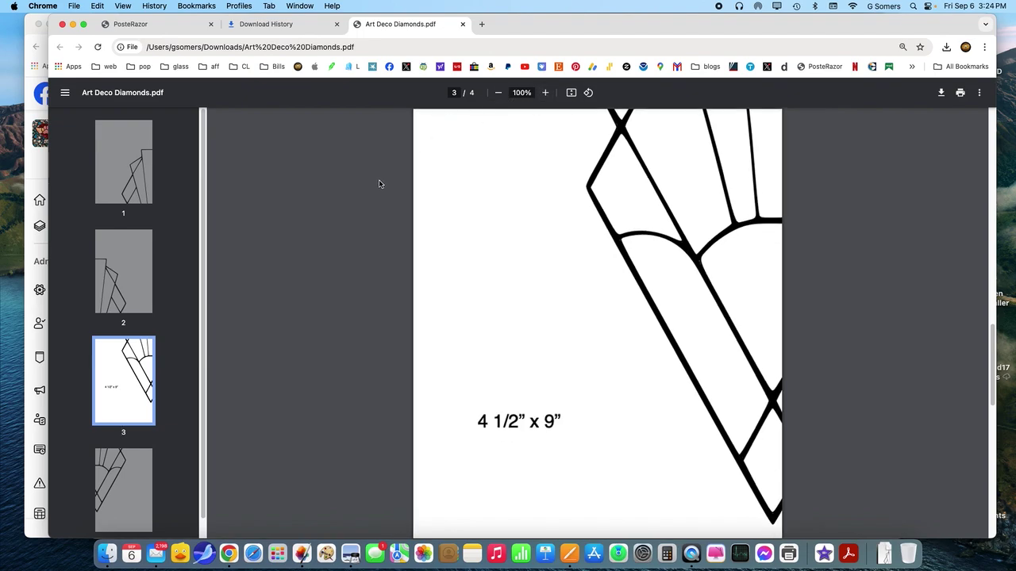
pyautogui.scroll(-10, 379, 184)
pyautogui.scroll(10, 379, 184)
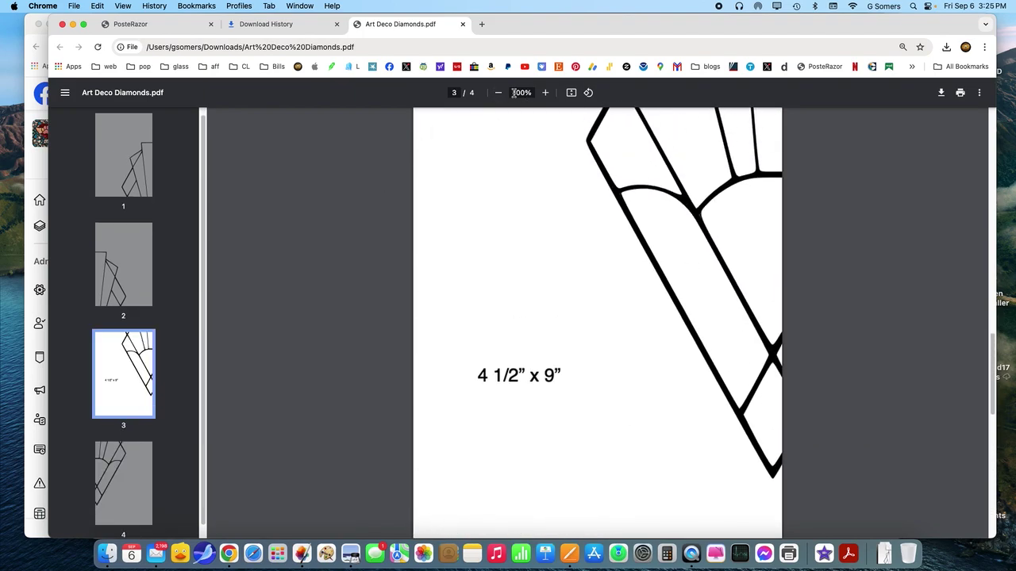
pyautogui.click(543, 93)
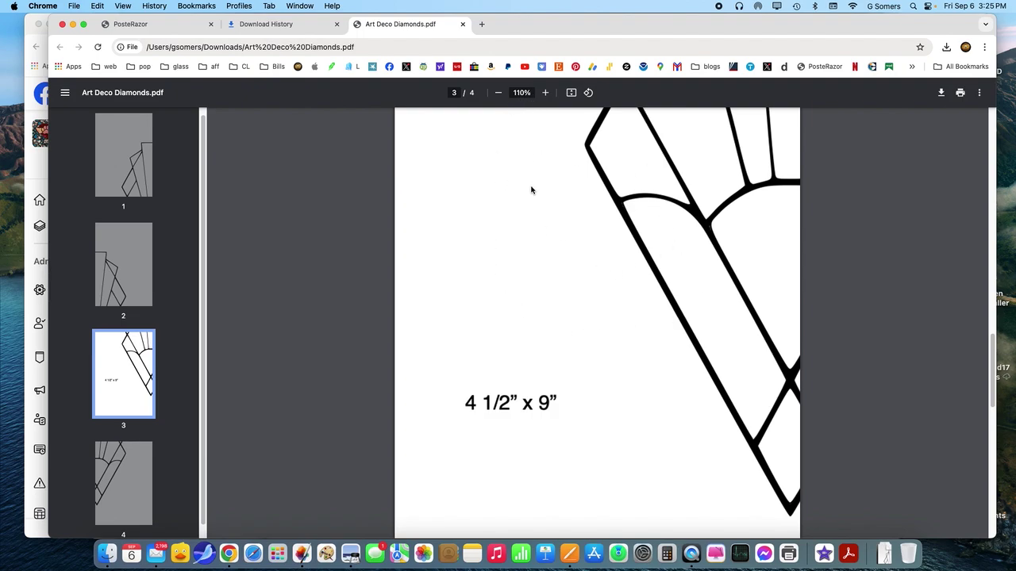
pyautogui.click(498, 93)
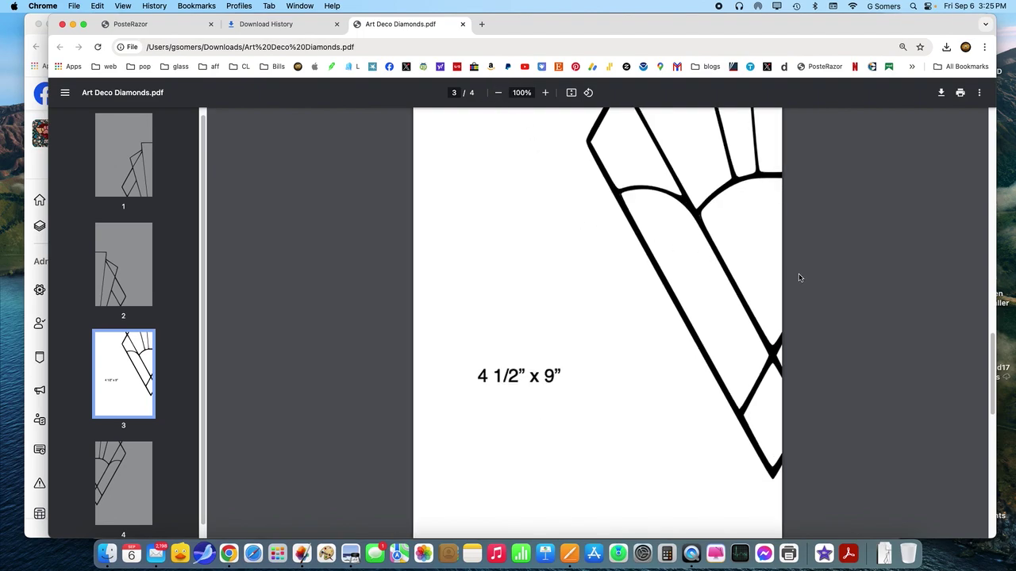
pyautogui.scroll(-10, 531, 285)
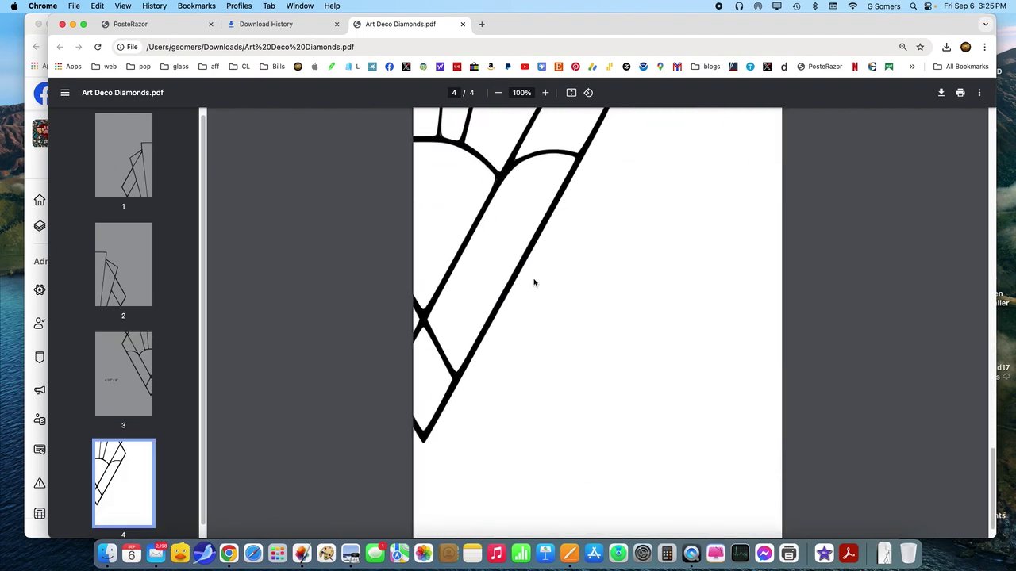
pyautogui.scroll(4, 534, 284)
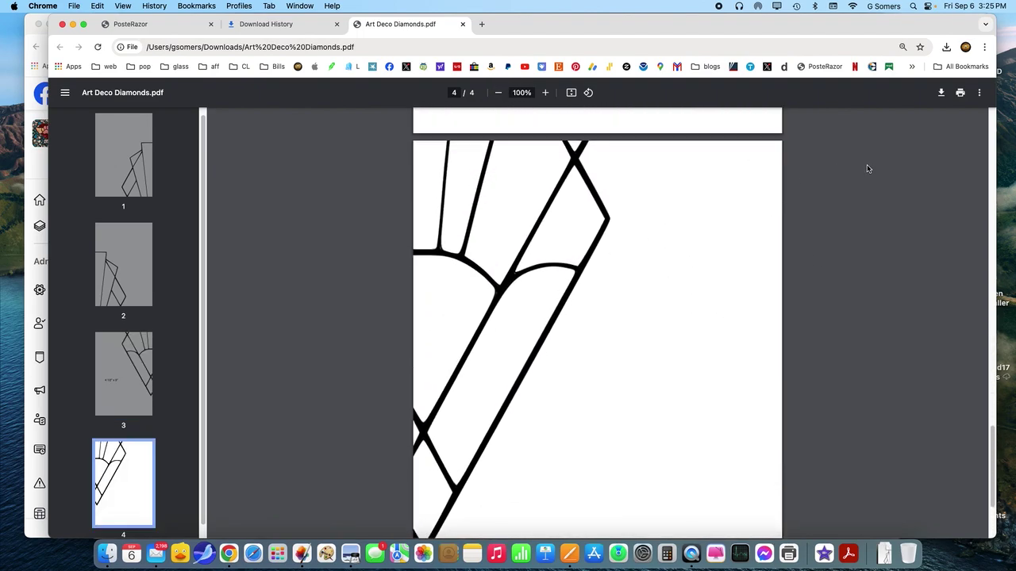
pyautogui.click(960, 93)
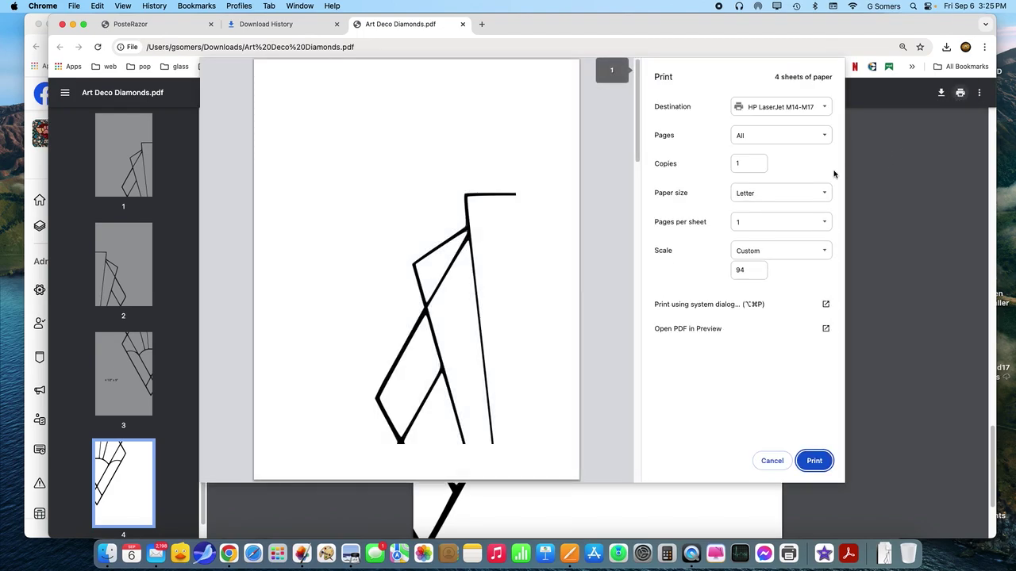
# Review the four-sheet preview, switch Scale from Custom 94 to Default, and print
pyautogui.scroll(-5, 481, 190)
pyautogui.scroll(-10, 481, 187)
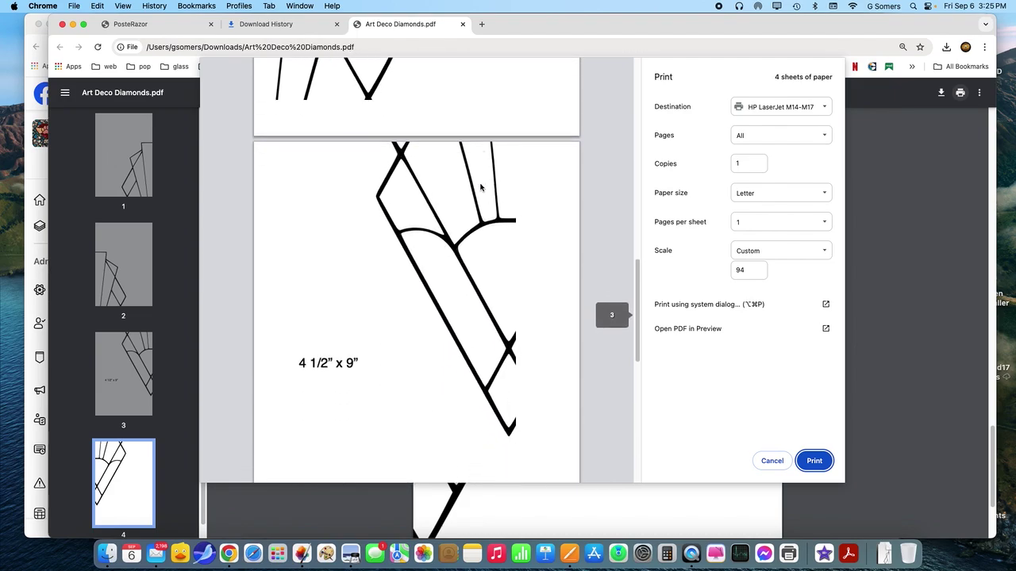
pyautogui.scroll(-8, 480, 187)
pyautogui.scroll(3, 480, 187)
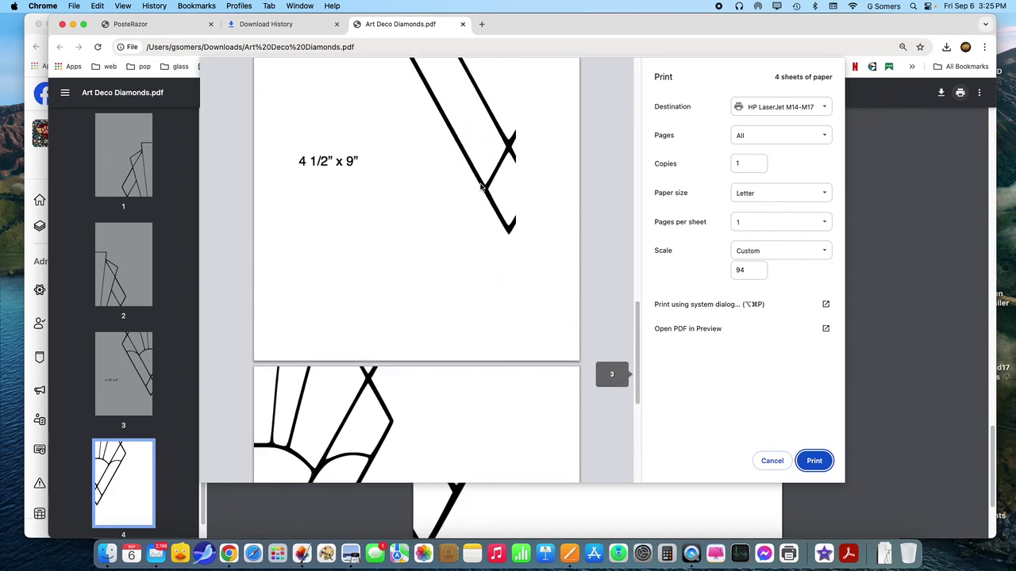
pyautogui.scroll(8, 480, 187)
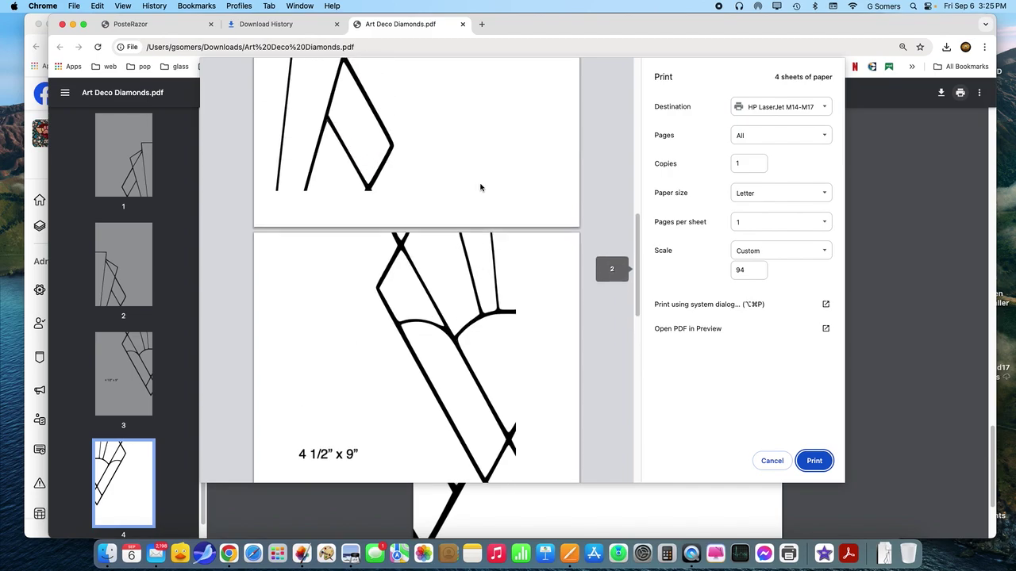
pyautogui.scroll(10, 480, 188)
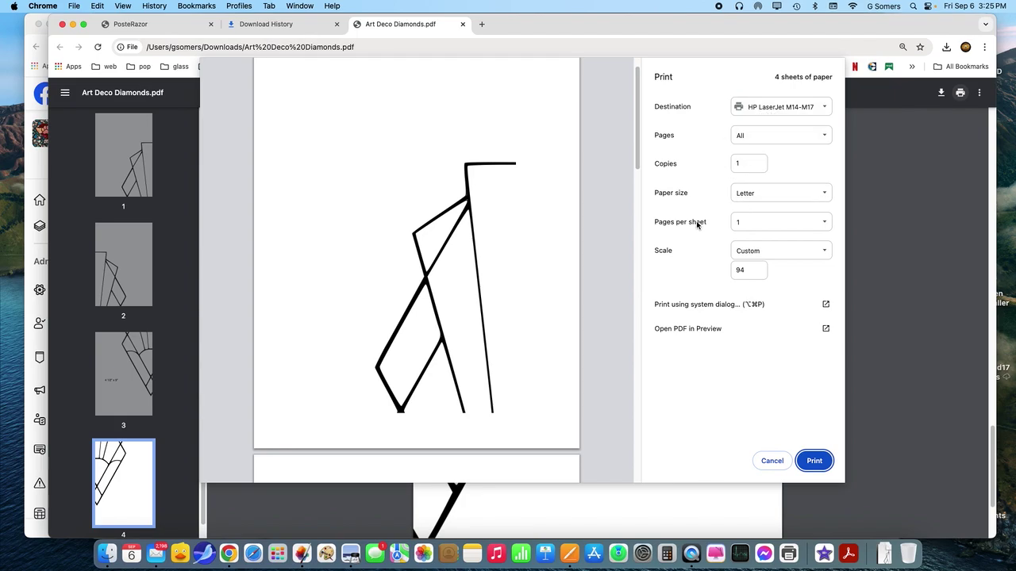
pyautogui.click(761, 252)
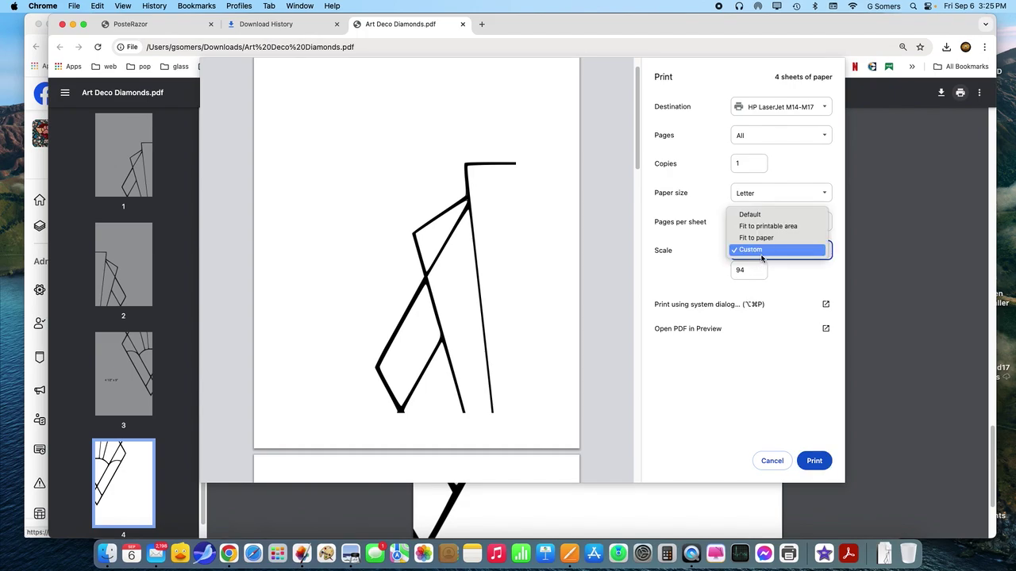
pyautogui.click(759, 215)
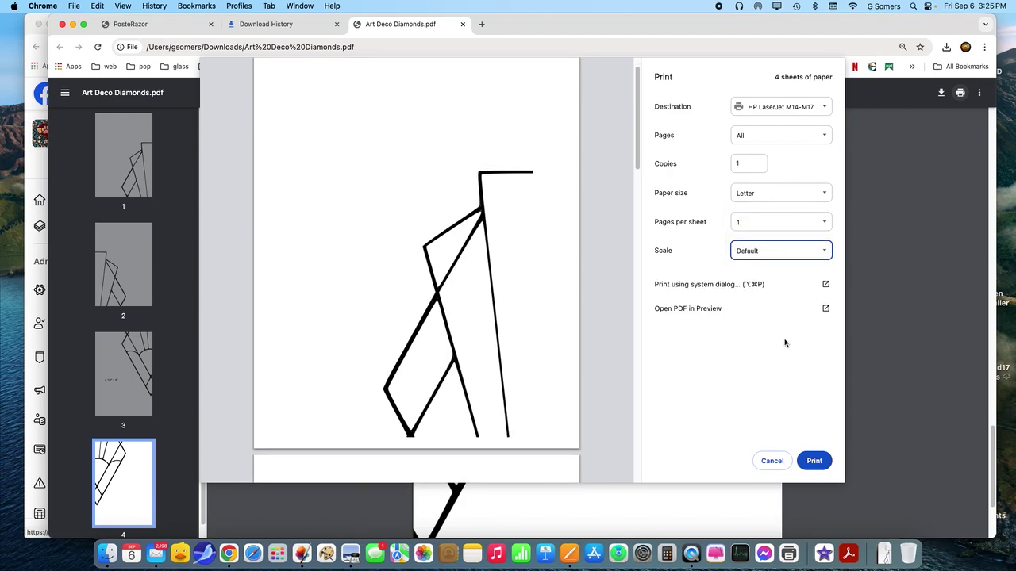
pyautogui.click(808, 464)
pyautogui.click(813, 465)
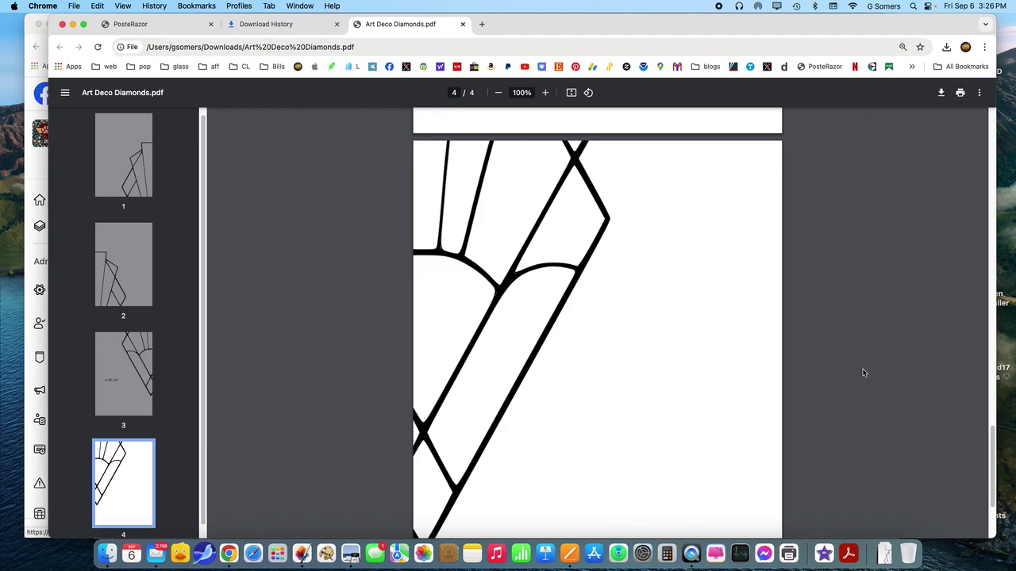
# Look back over PDF pages 4 to 2, then return to the PosteRazor tab
pyautogui.scroll(-5, 865, 372)
pyautogui.scroll(7, 865, 372)
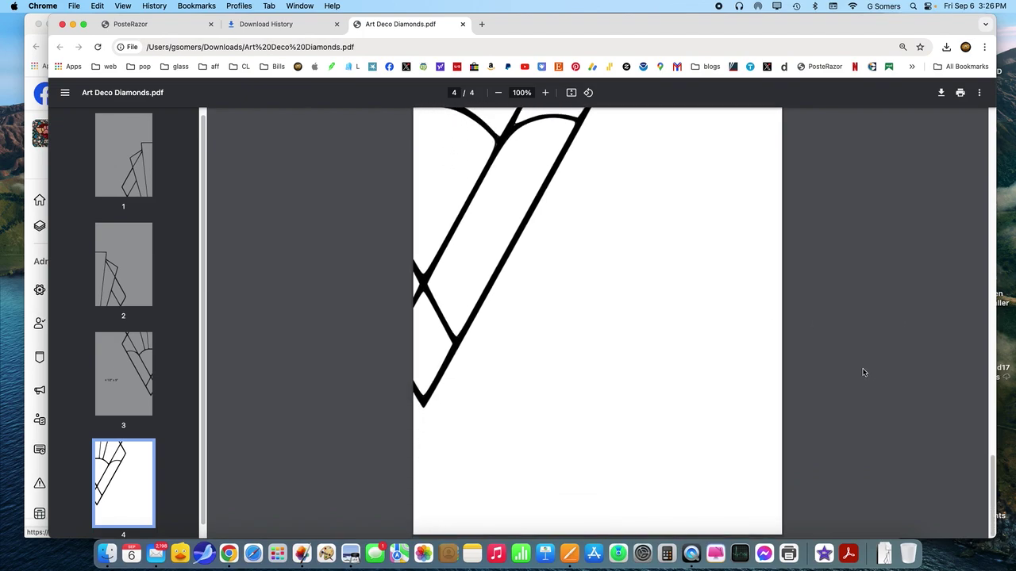
pyautogui.scroll(7, 865, 372)
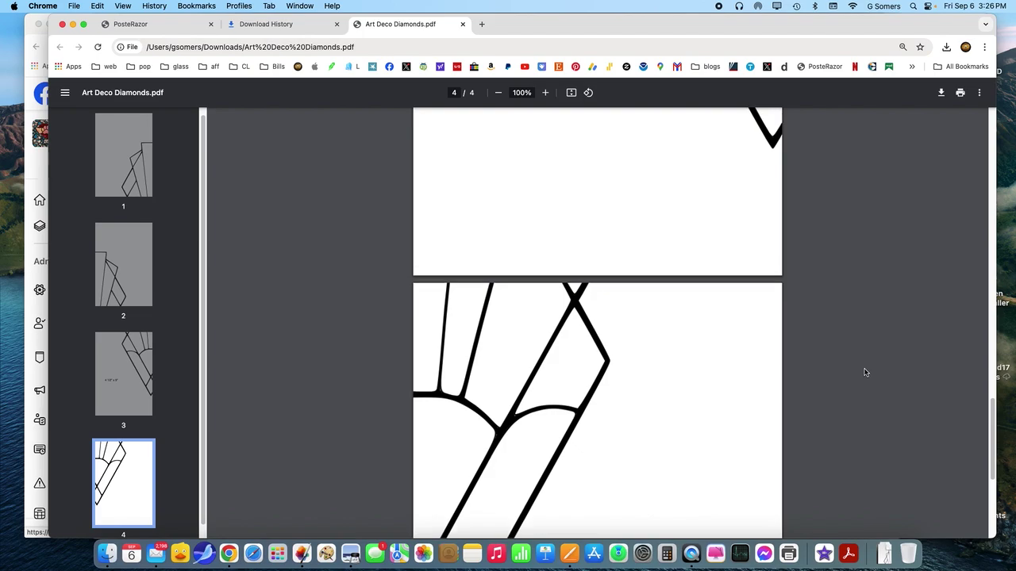
pyautogui.scroll(15, 866, 372)
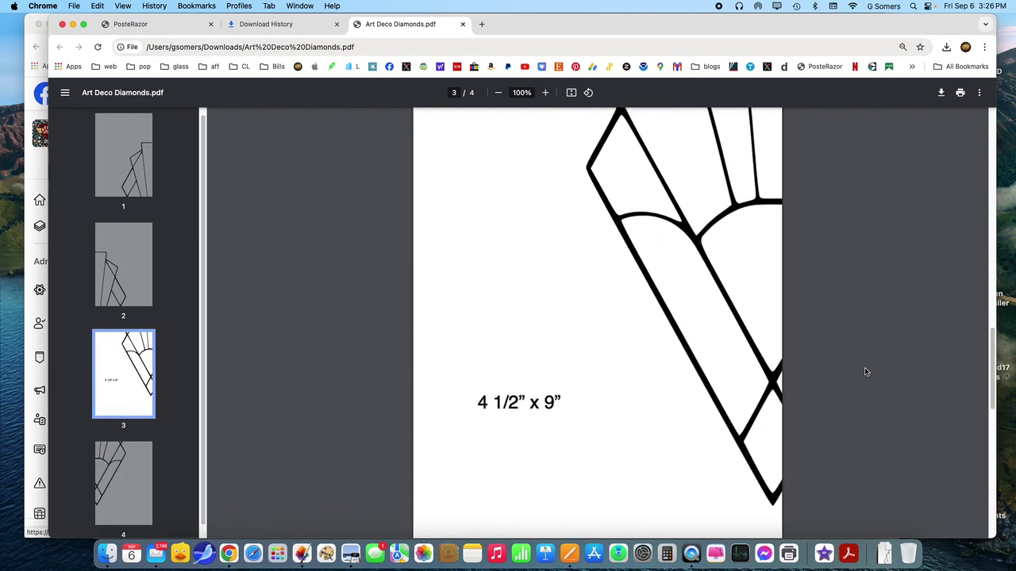
pyautogui.scroll(8, 866, 372)
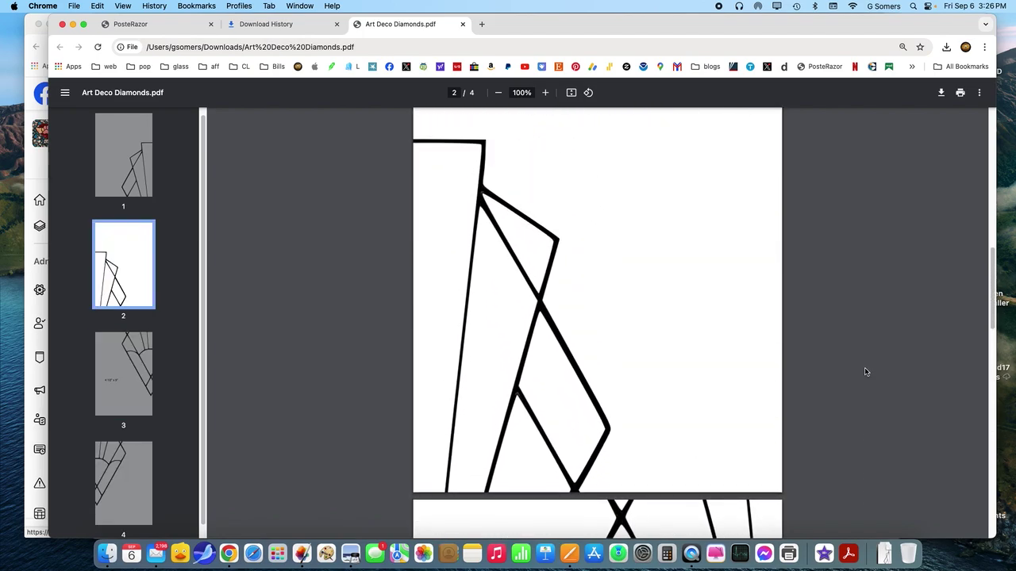
pyautogui.scroll(-5, 866, 372)
pyautogui.scroll(-9, 866, 372)
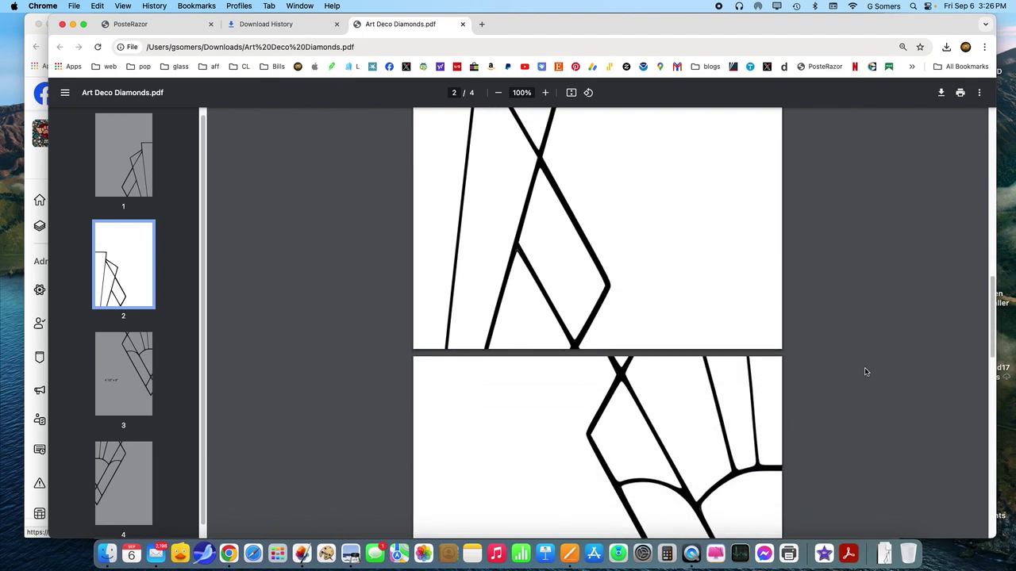
pyautogui.scroll(9, 866, 372)
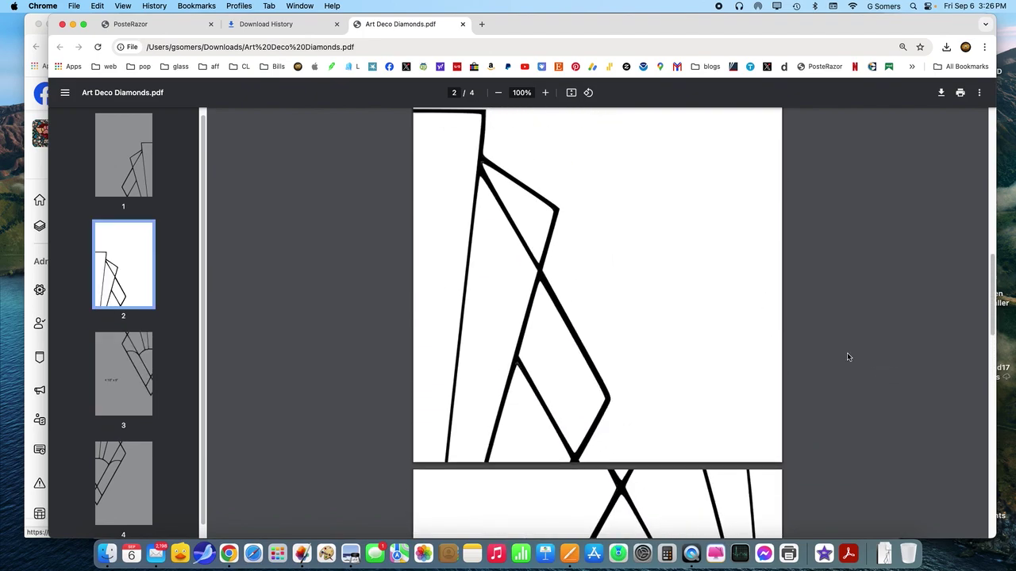
pyautogui.click(157, 22)
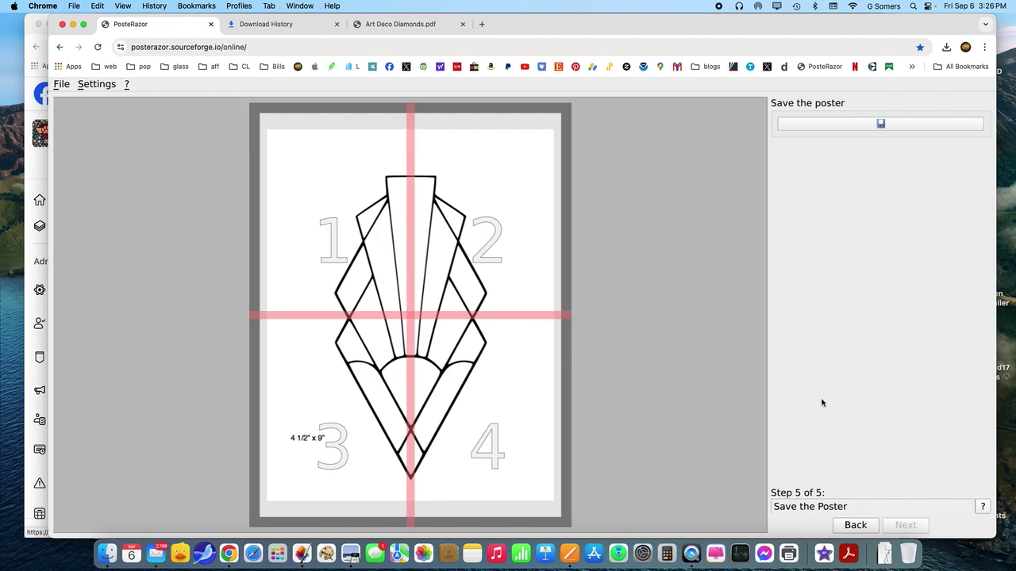
# Set the poster height to 24 in, giving 18.5455 x 24 in across nine pages
pyautogui.click(863, 524)
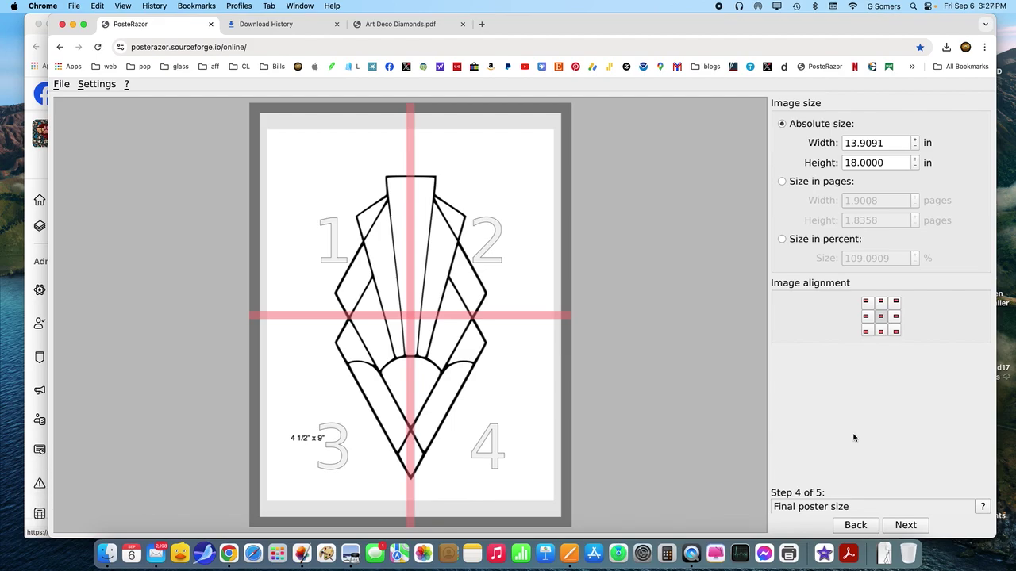
pyautogui.click(857, 143)
pyautogui.doubleClick(857, 143)
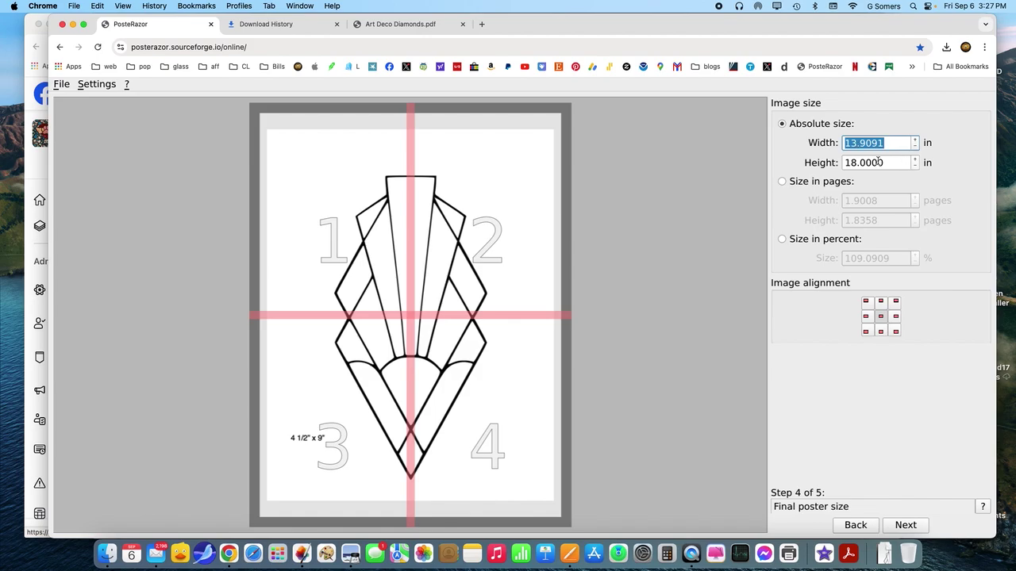
pyautogui.click(879, 161)
pyautogui.doubleClick(879, 162)
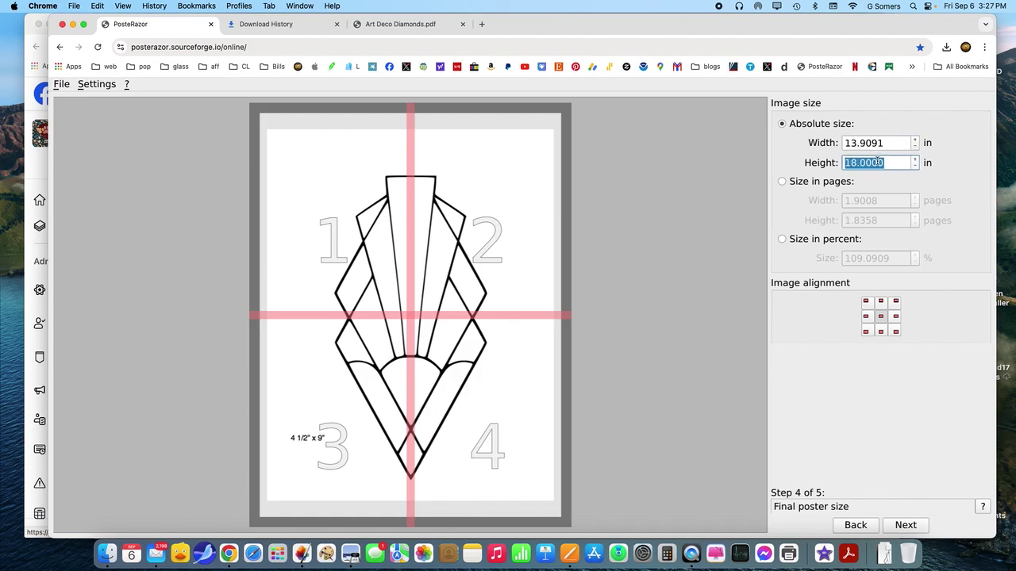
pyautogui.write('120')
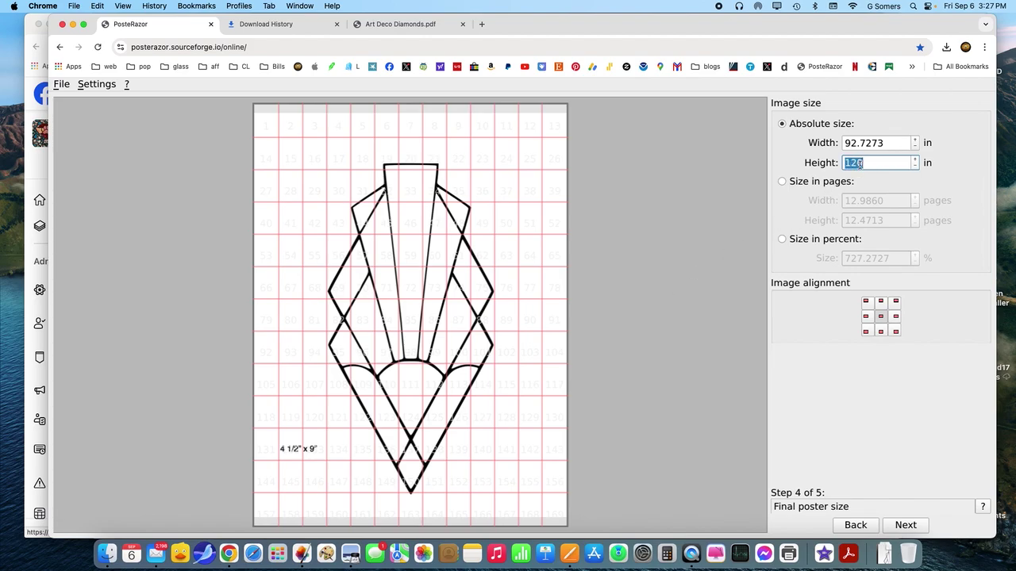
pyautogui.write('20')
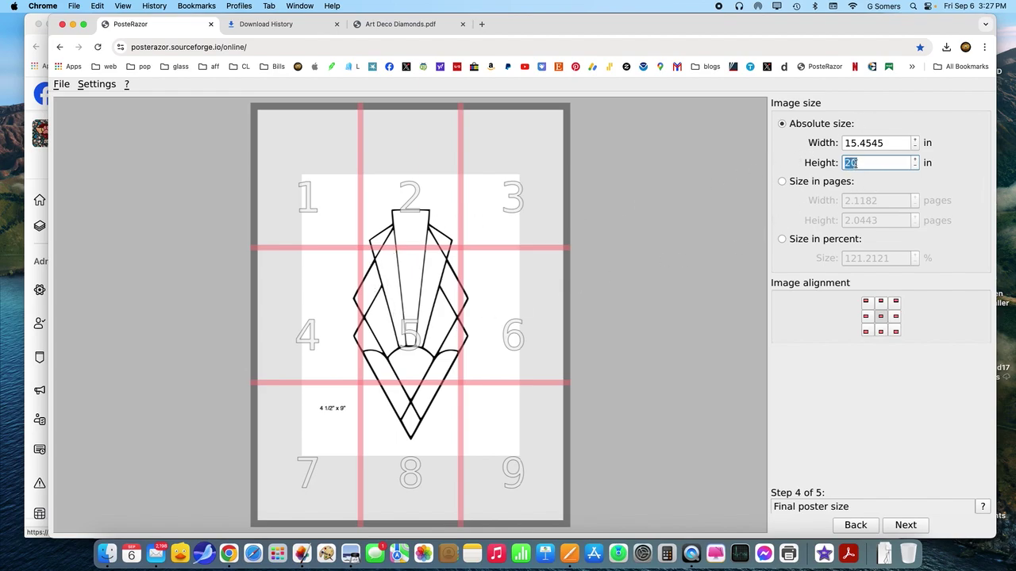
pyautogui.write('24')
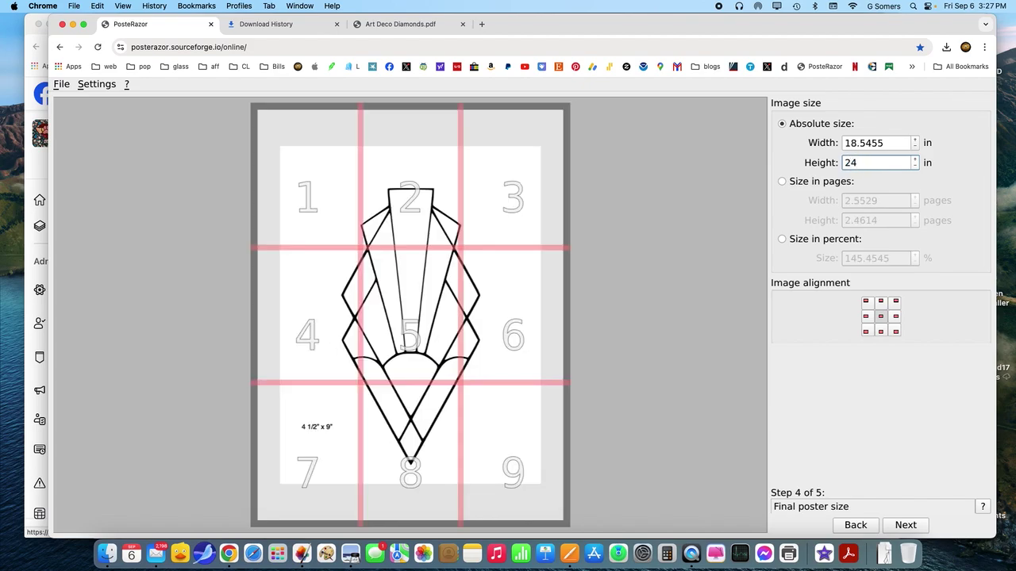